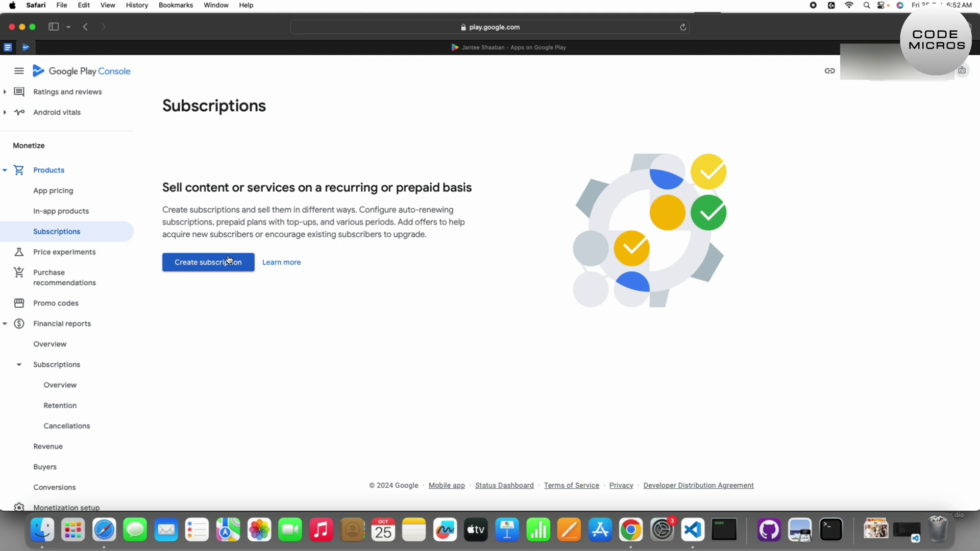
Scroll down the left sidebar to reach Monetize > Products > Subscriptions.
scroll(48, 245, down, 1)
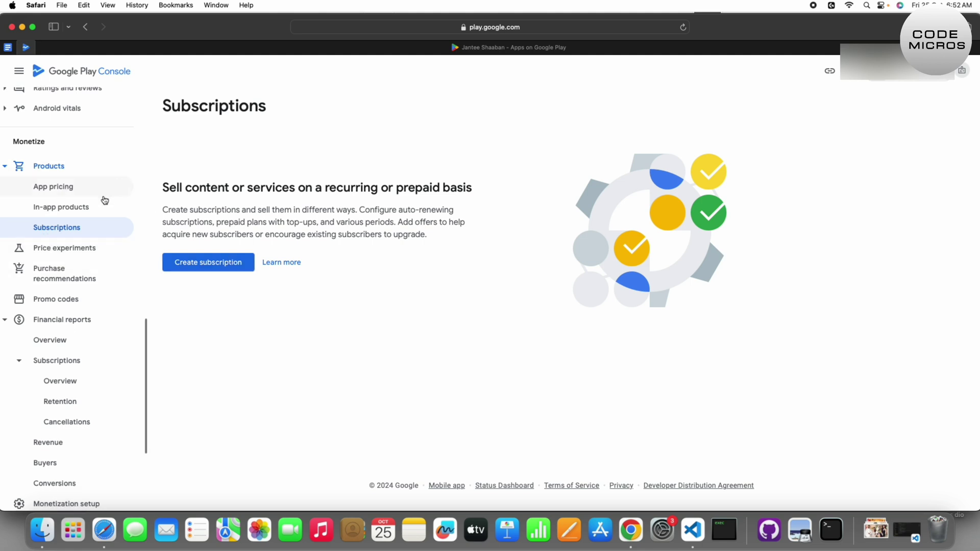
Collapse and re-expand the Products section in the sidebar twice.
click(6, 168)
click(6, 170)
click(6, 168)
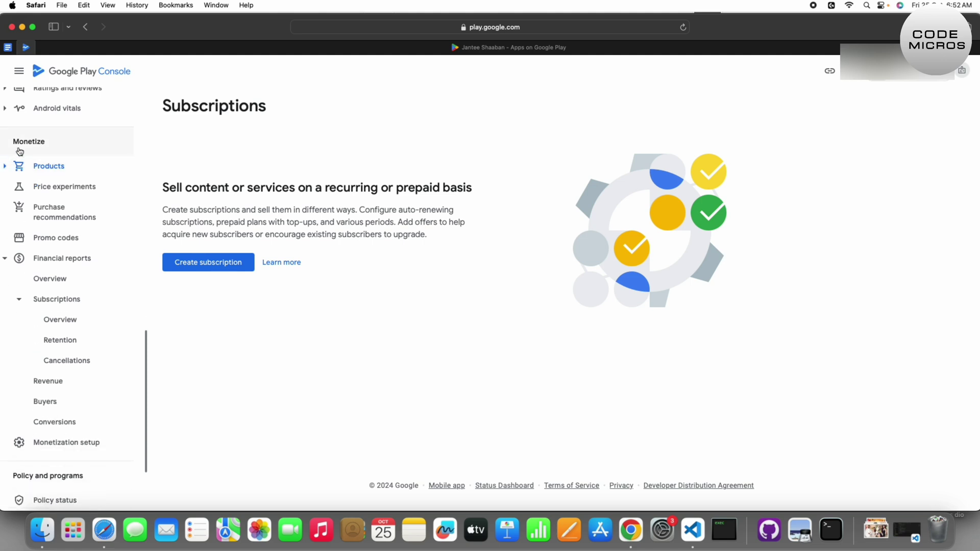
click(6, 169)
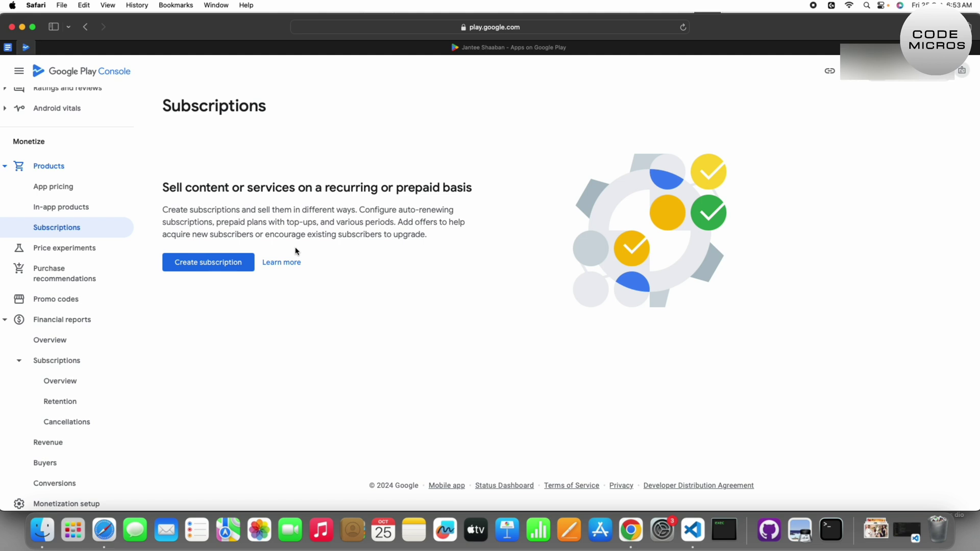
Enter product ID 'ultimates' and name 'Ultimates', fixing a typo, and create the subscription.
click(207, 268)
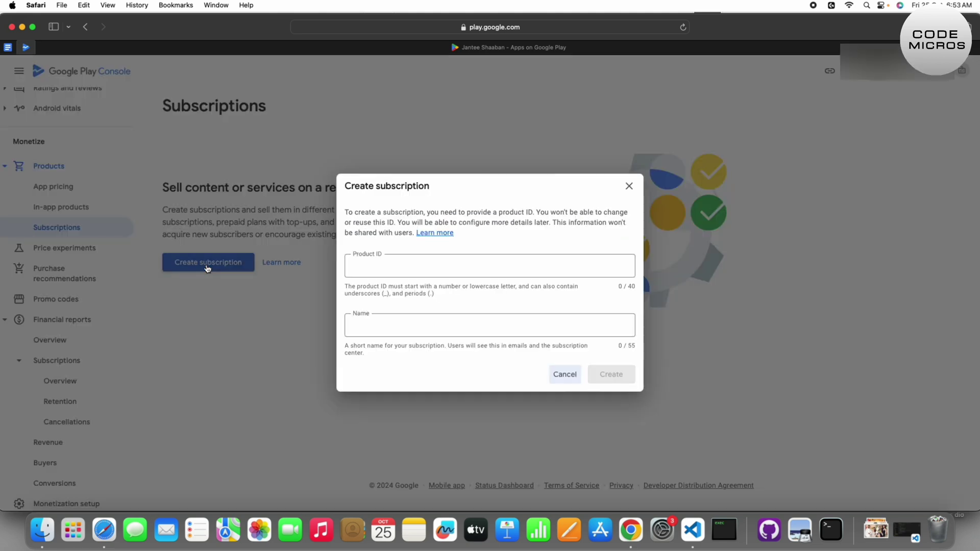
click(379, 268)
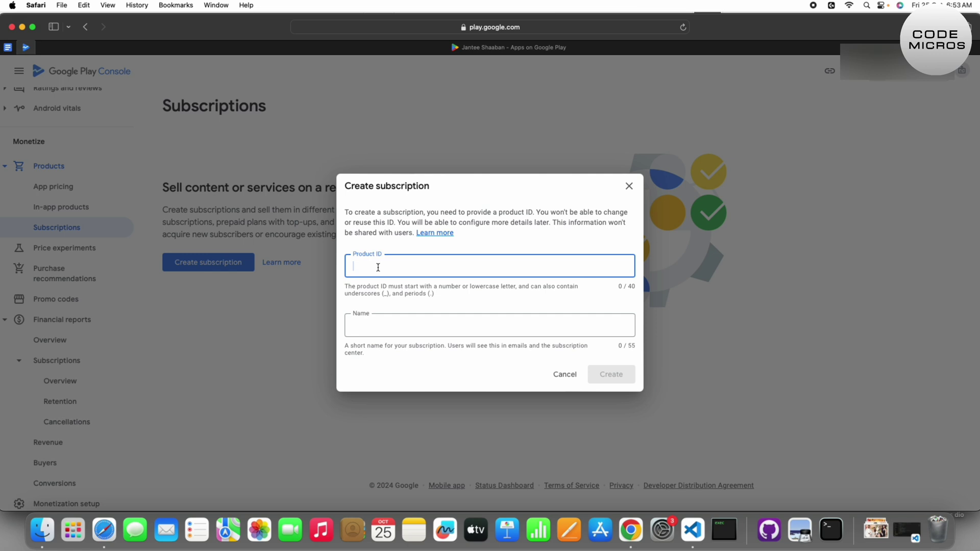
text(ultimates)
click(417, 323)
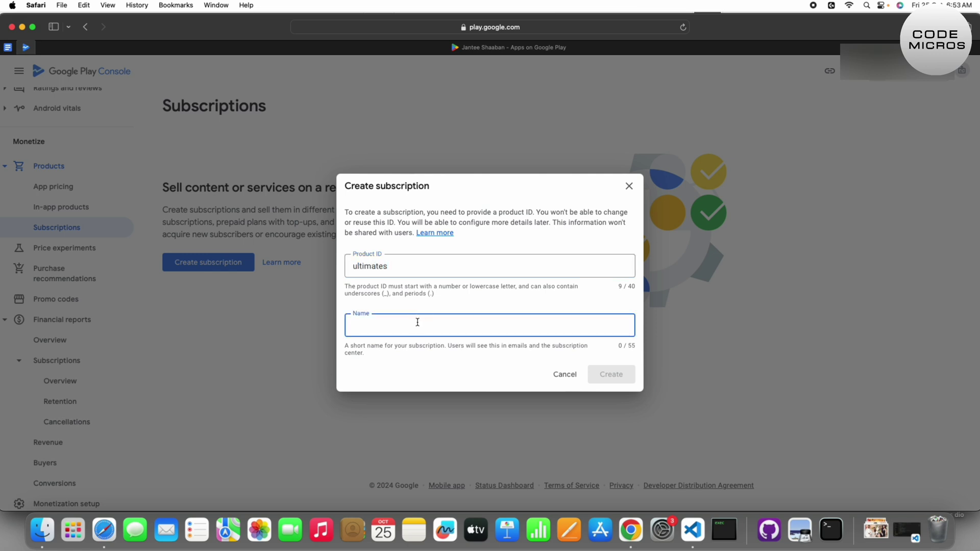
text(ul)
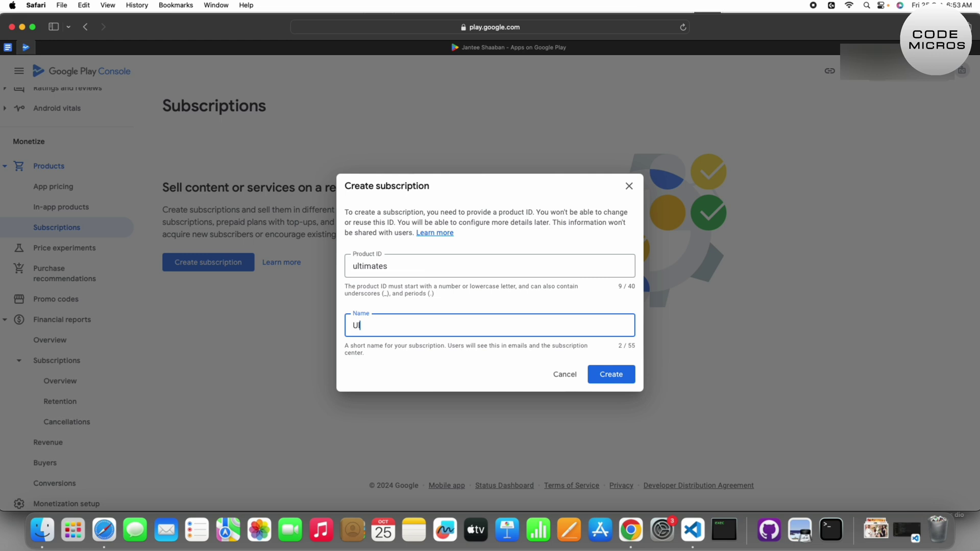
text(ma)
key(BackSpace)
key(BackSpace)
text(tim)
drag(378, 353, 472, 305)
click(472, 305)
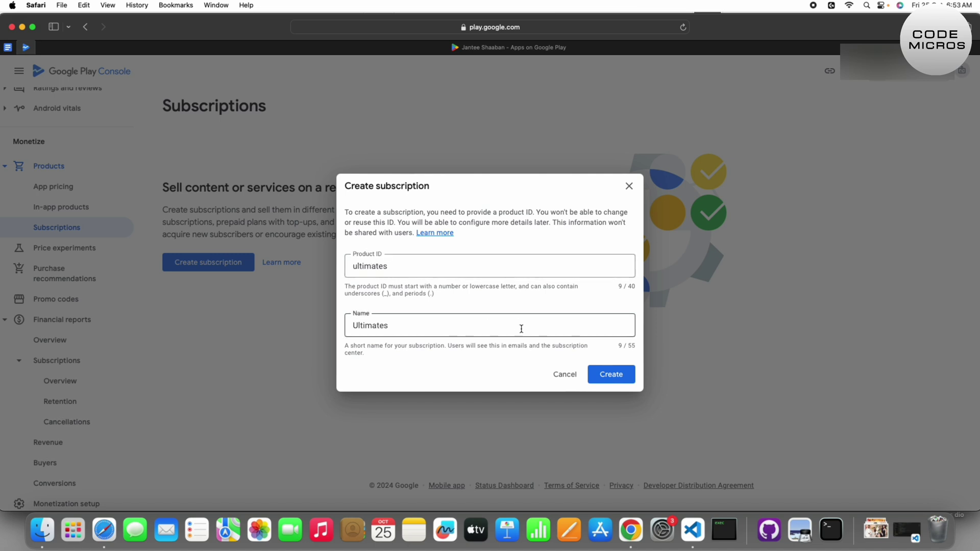
click(615, 380)
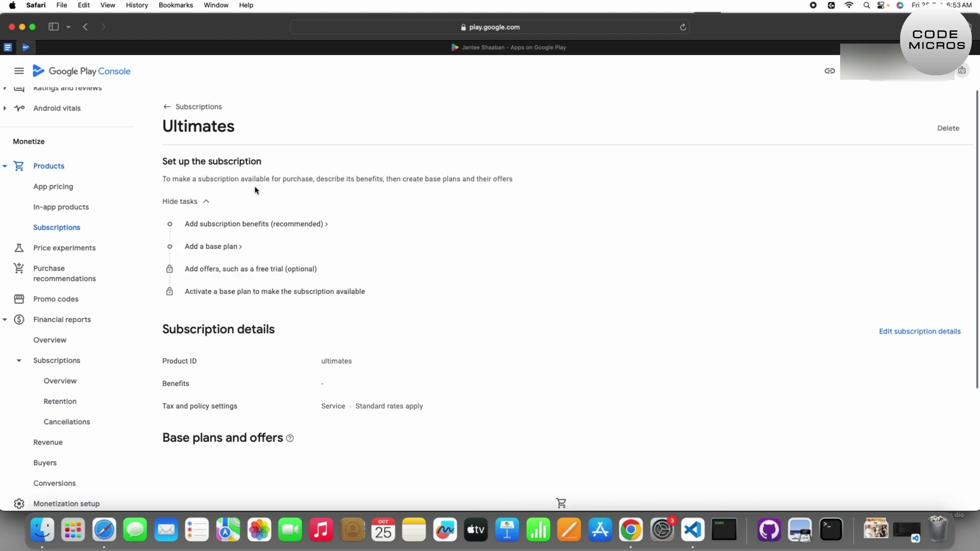
click(232, 230)
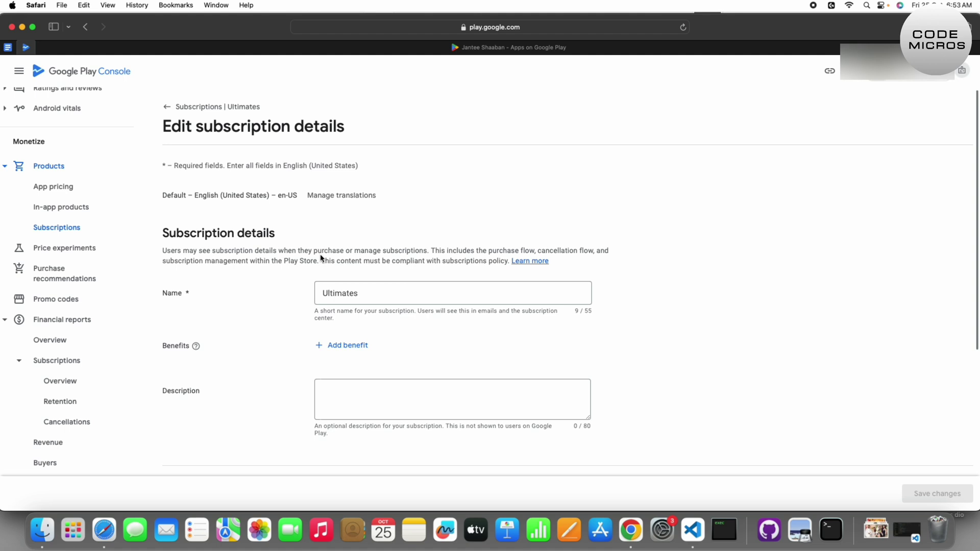
scroll(355, 344, down, 1)
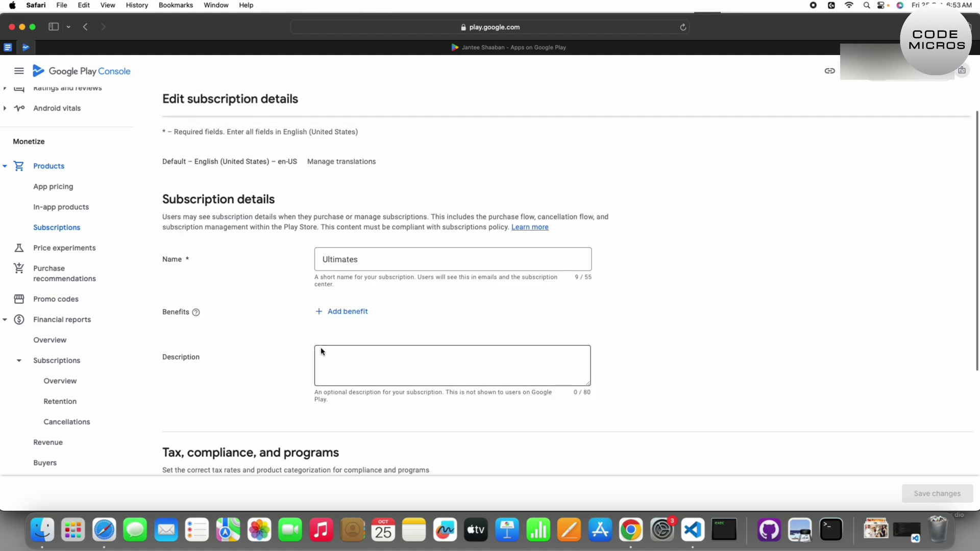
click(343, 312)
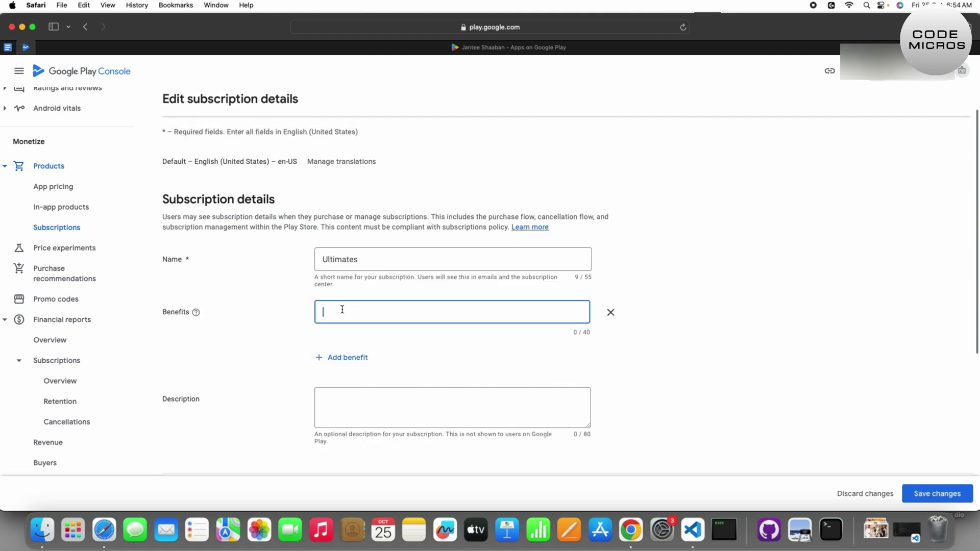
scroll(357, 314, down, 5)
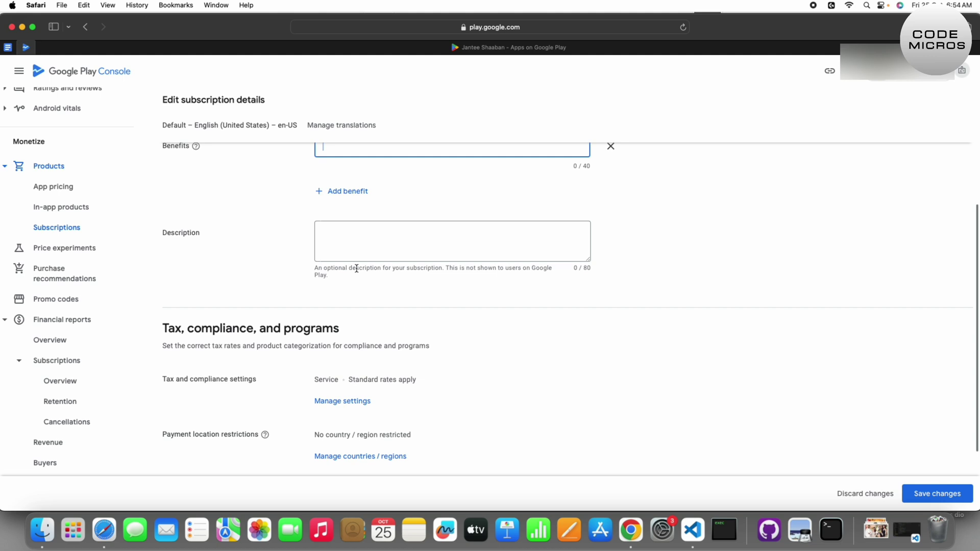
scroll(322, 339, up, 6)
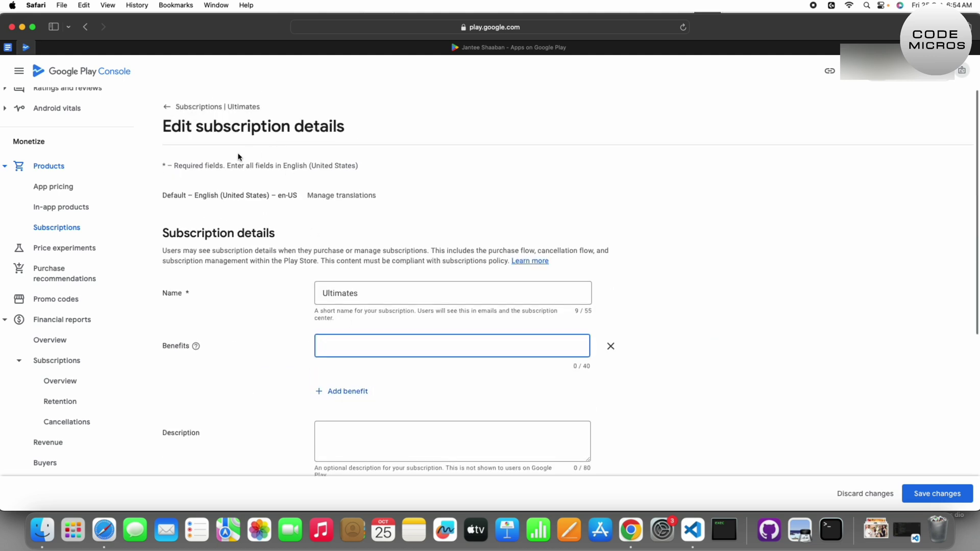
click(168, 107)
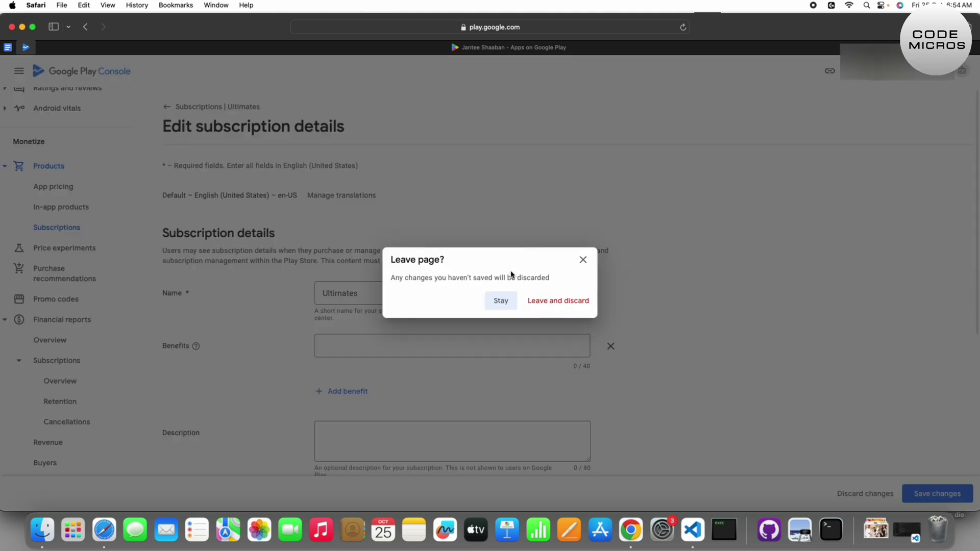
click(580, 271)
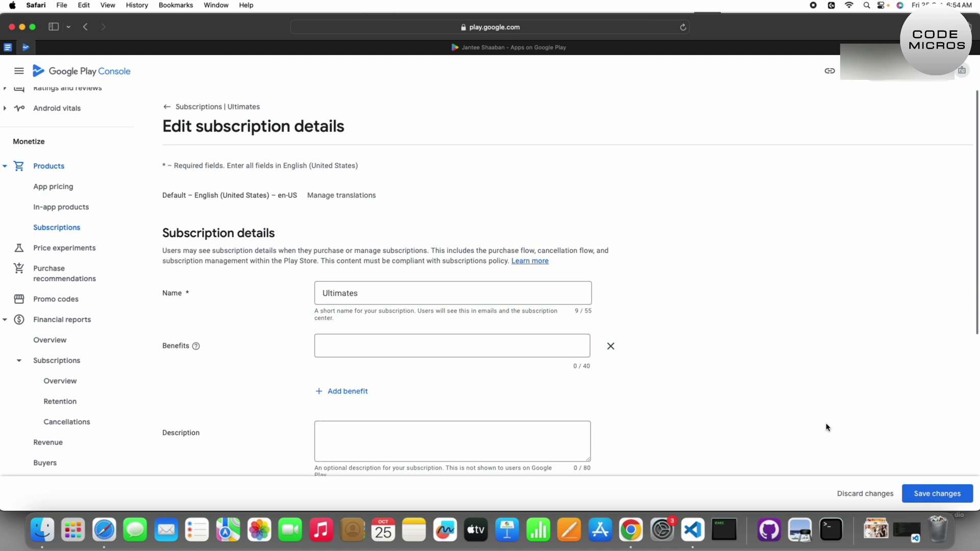
click(931, 495)
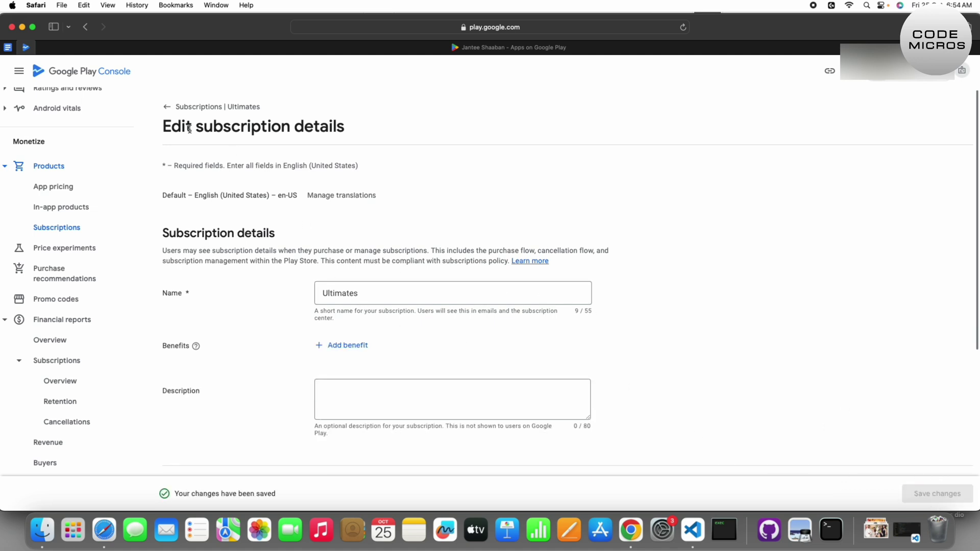
click(168, 107)
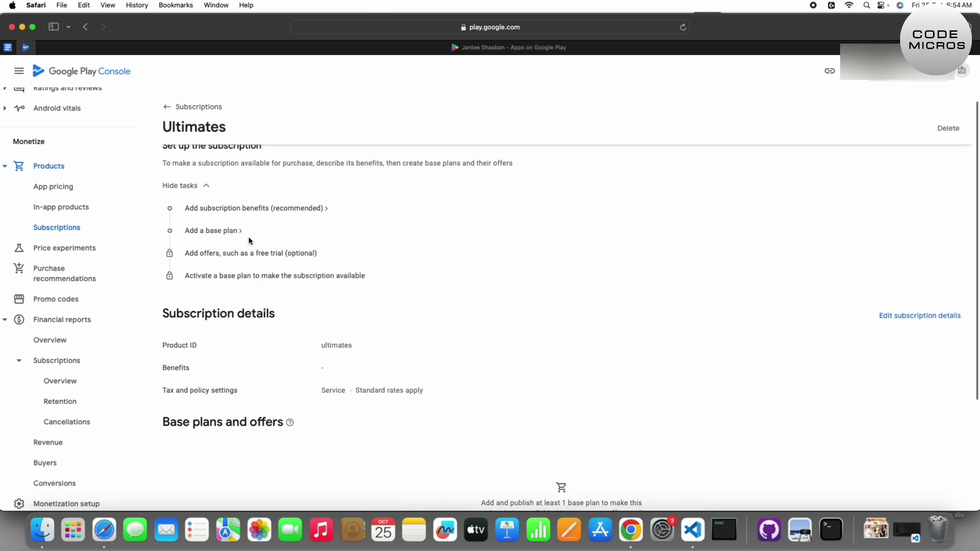
Add a base plan with ID 'ultimates' and make it Auto-renewing.
click(210, 233)
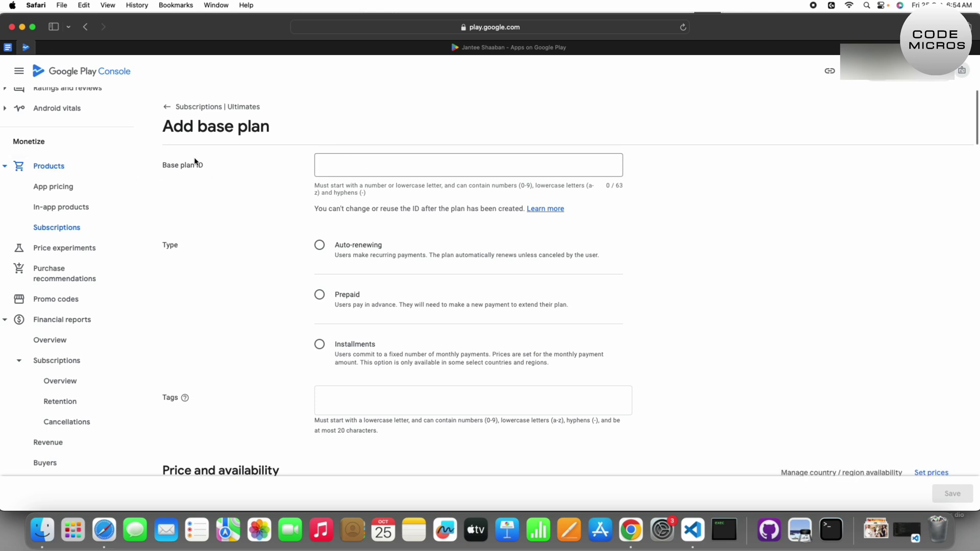
click(392, 163)
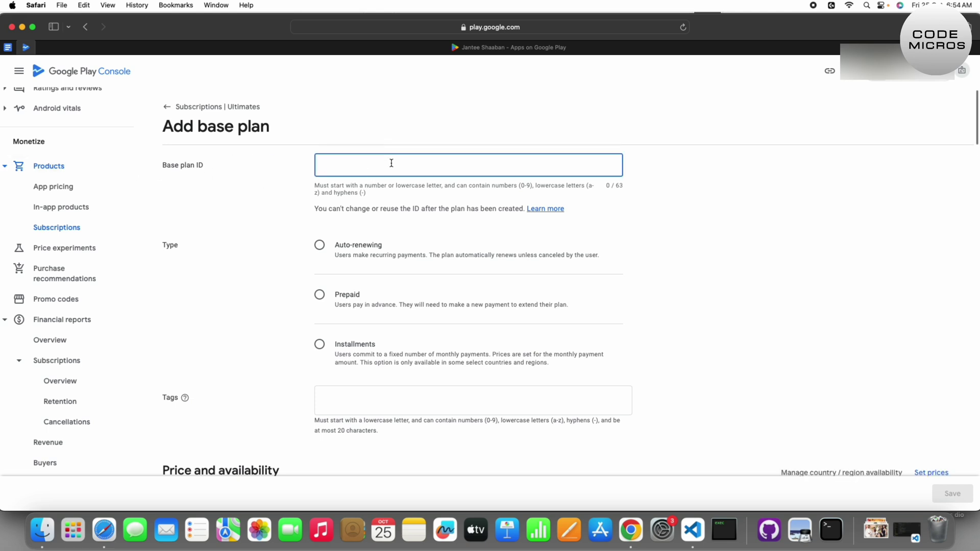
text(ultimates)
click(320, 245)
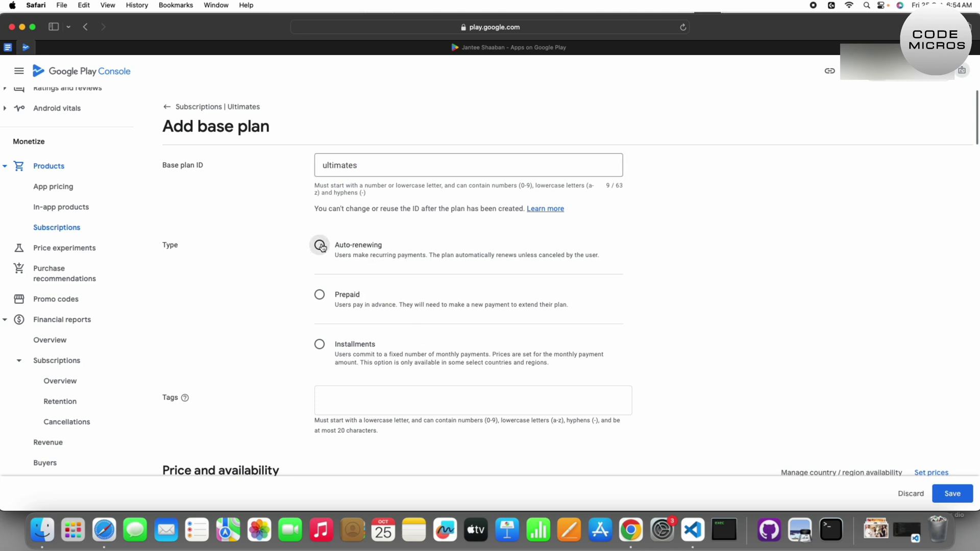
scroll(399, 299, down, 1)
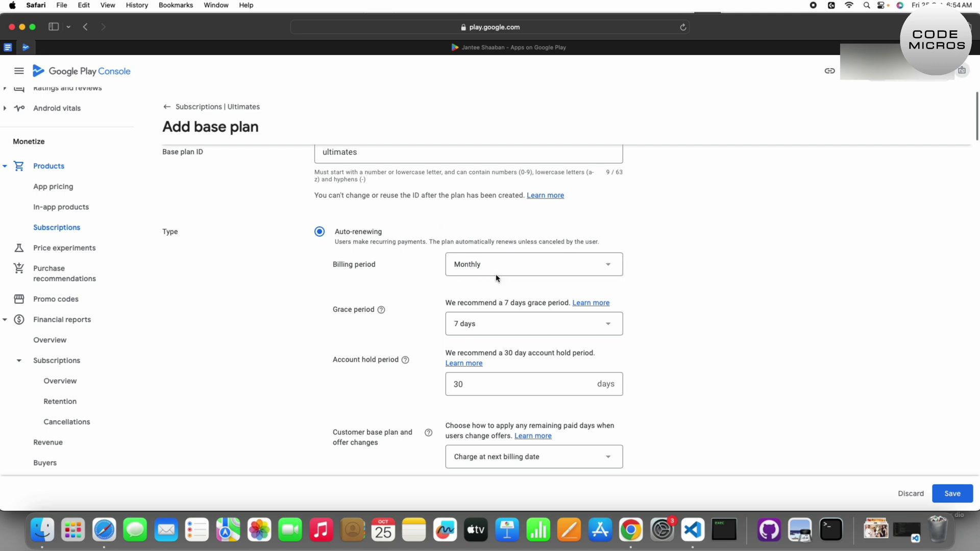
Keep Monthly billing and a 7-day grace period.
click(522, 271)
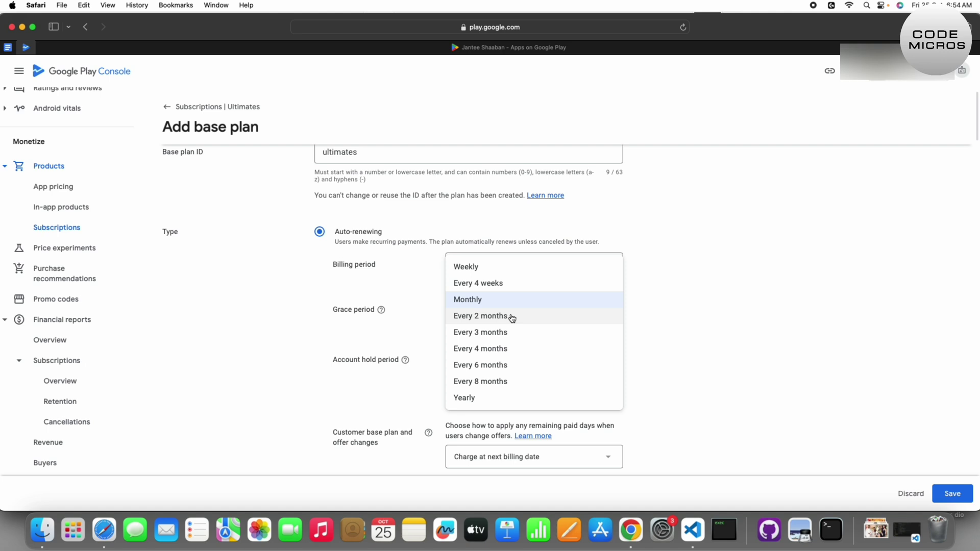
click(306, 312)
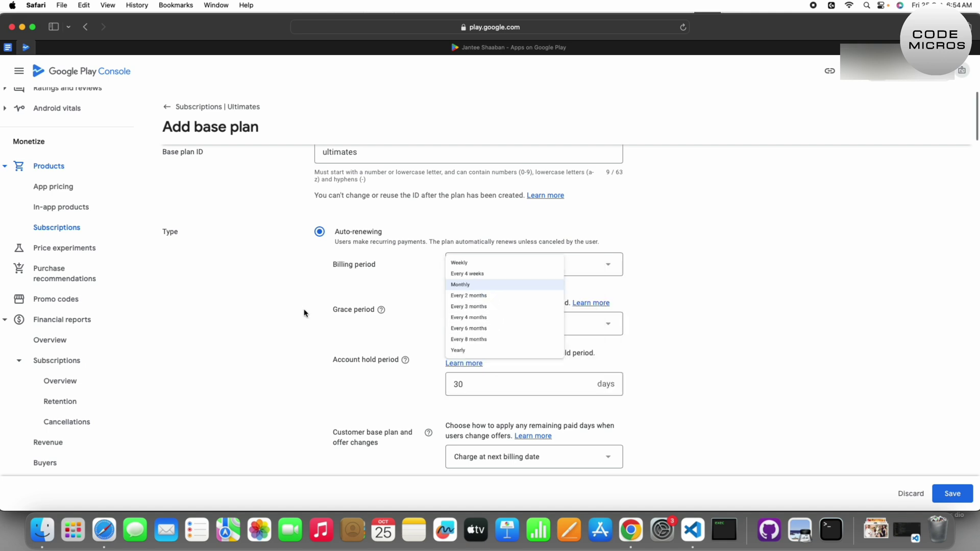
click(518, 328)
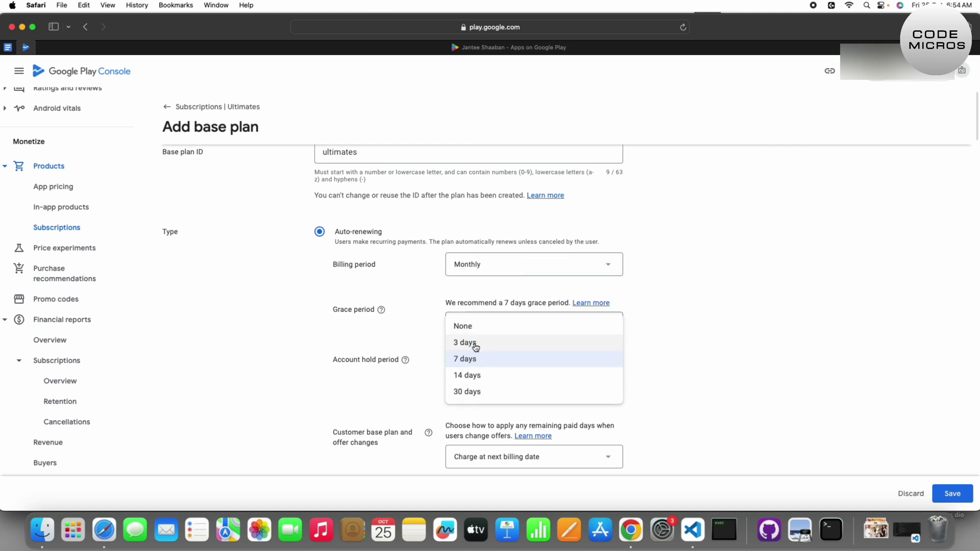
click(277, 331)
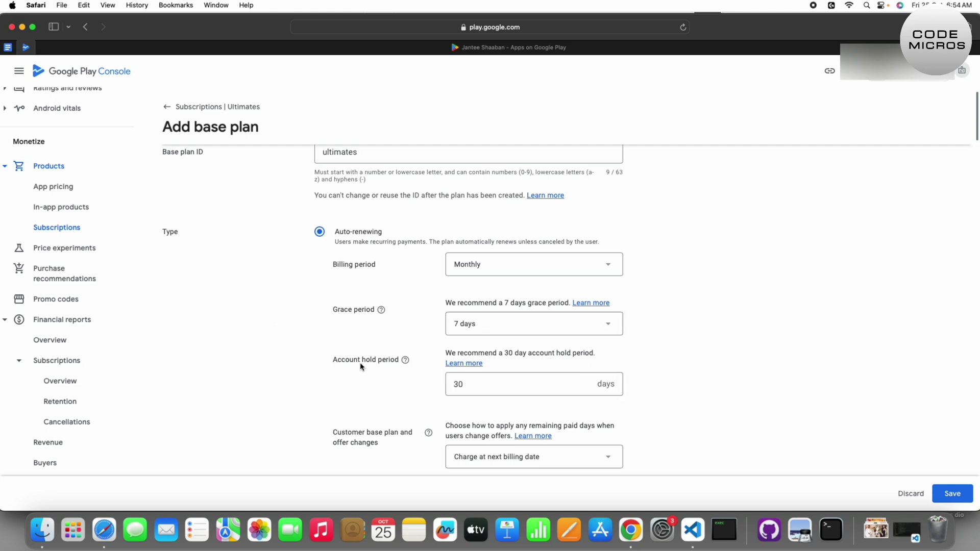
scroll(360, 363, down, 1)
scroll(339, 332, down, 1)
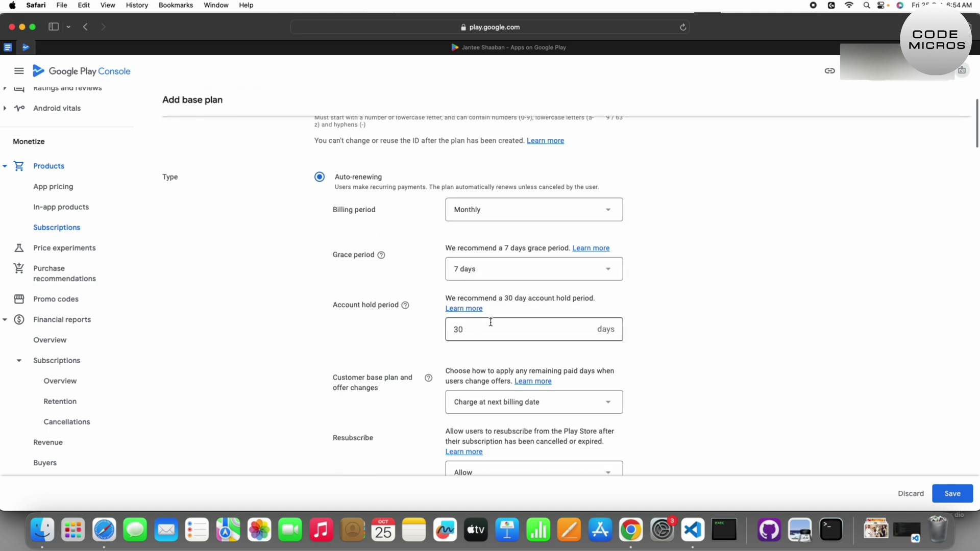
Set the account hold period to 30 days.
click(494, 324)
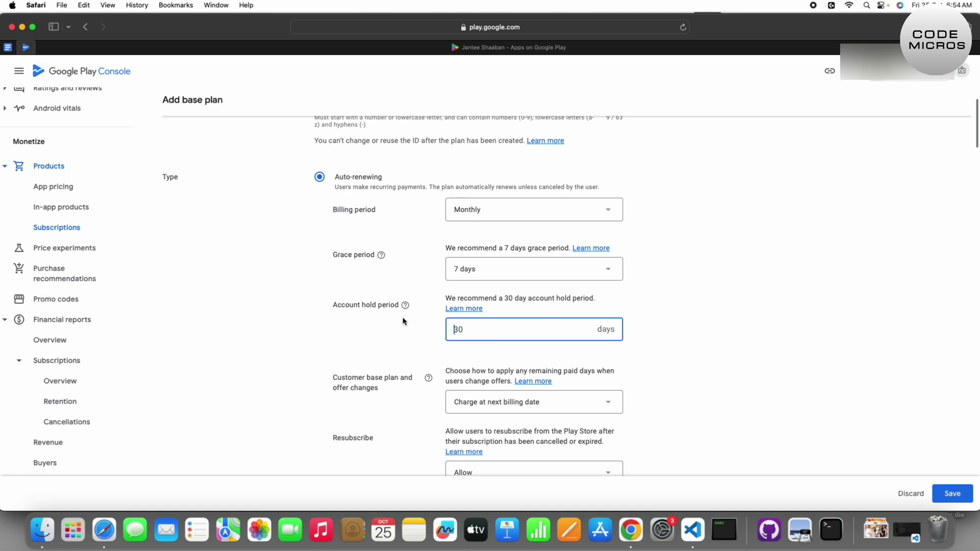
scroll(426, 328, down, 1)
scroll(426, 328, up, 3)
text(1)
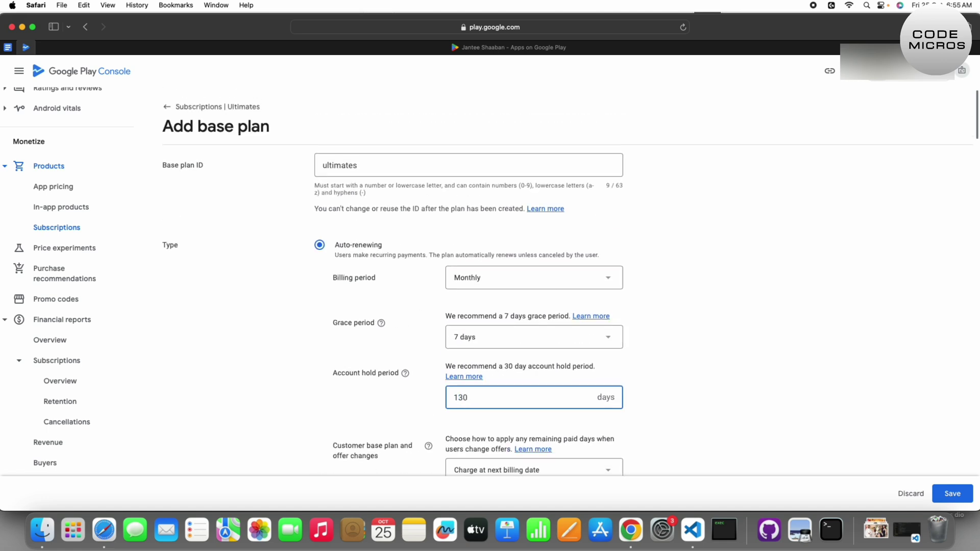
key(BackSpace)
text(30)
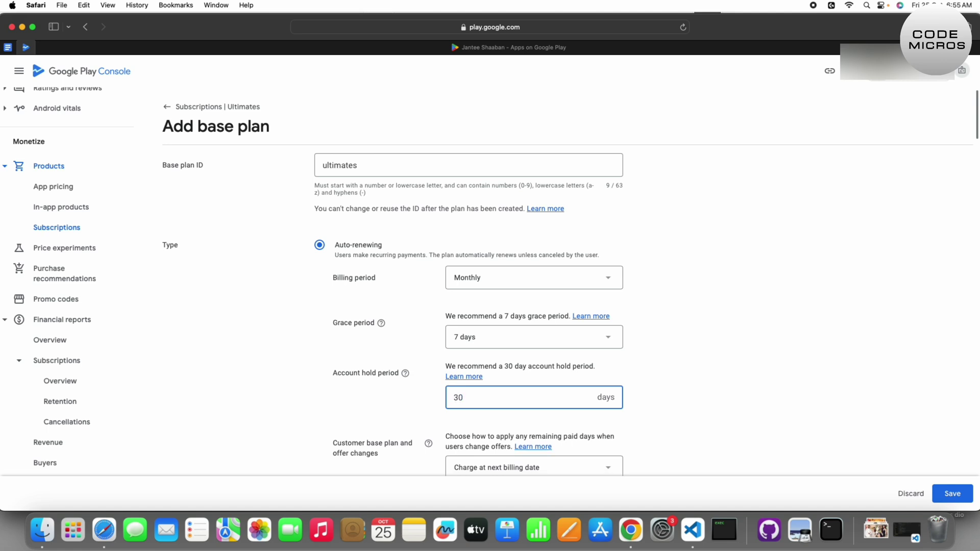
scroll(385, 332, down, 3)
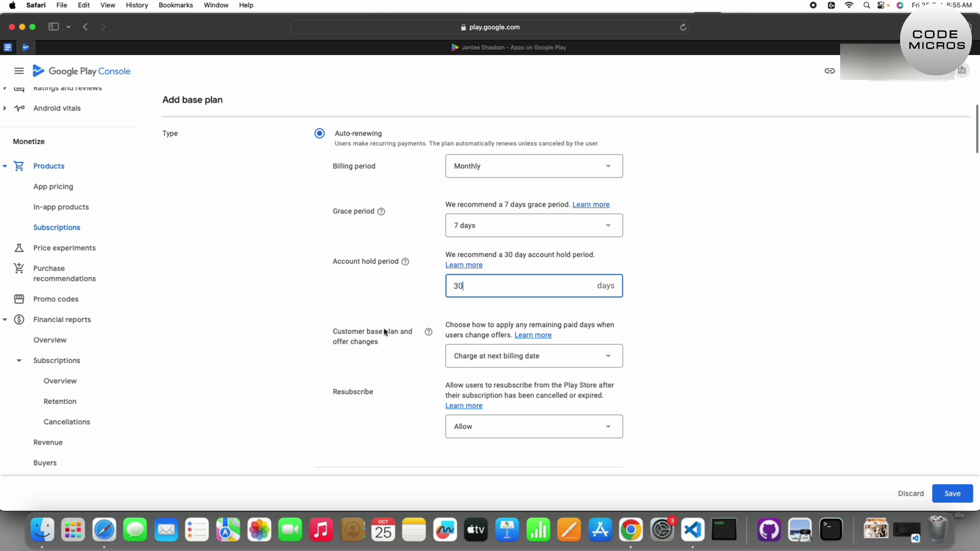
Keep offer changes set to Charge at next billing date.
click(536, 356)
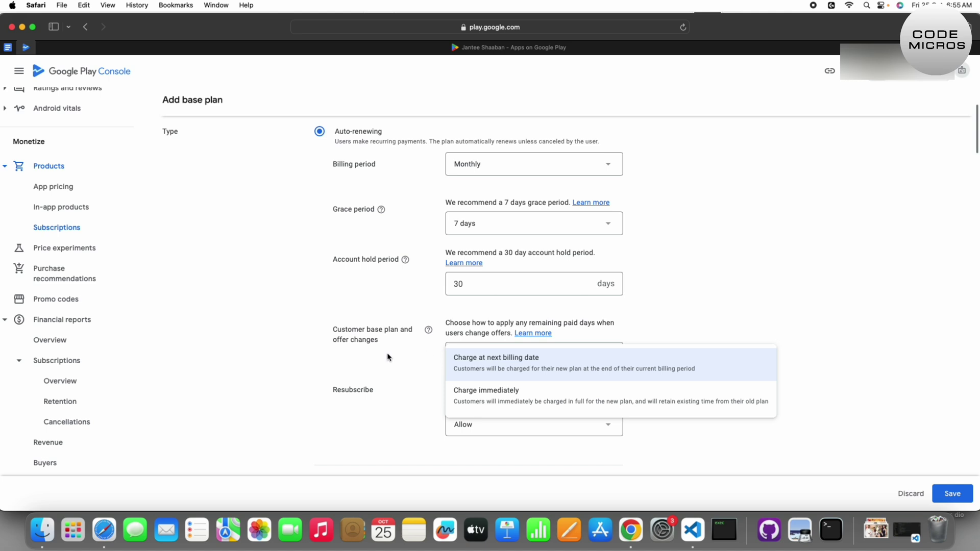
scroll(388, 358, up, 1)
click(419, 374)
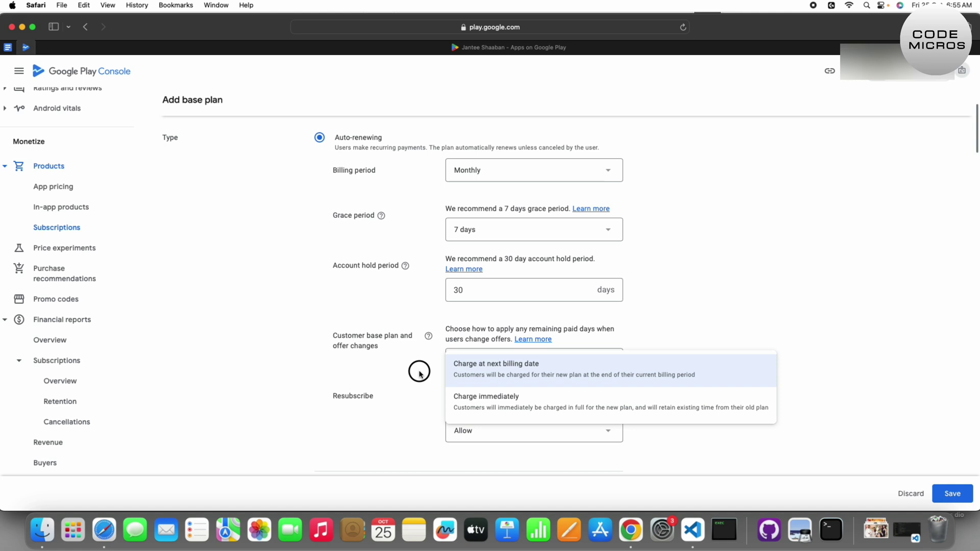
scroll(403, 372, down, 2)
scroll(429, 377, up, 1)
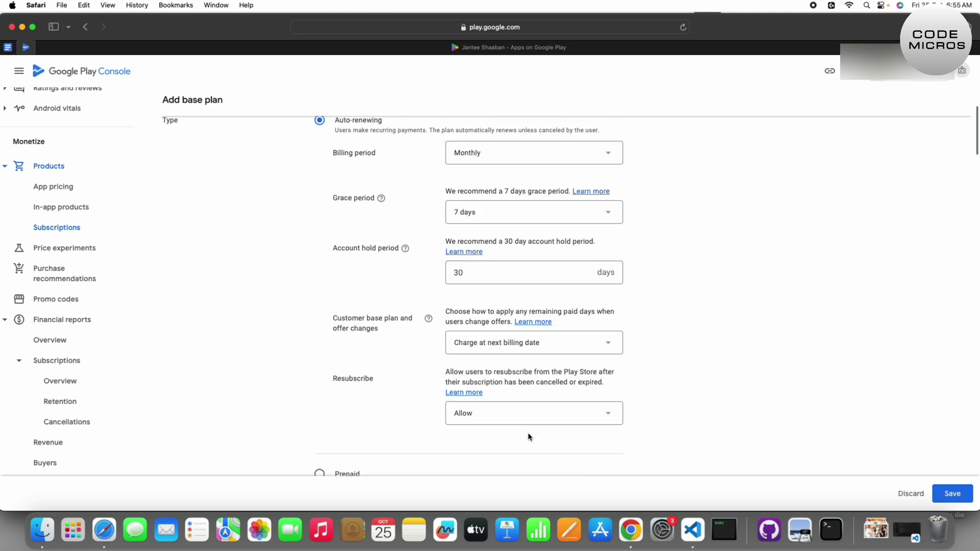
Keep Resubscribe set to Allow and review the rest of the form.
click(524, 411)
click(400, 373)
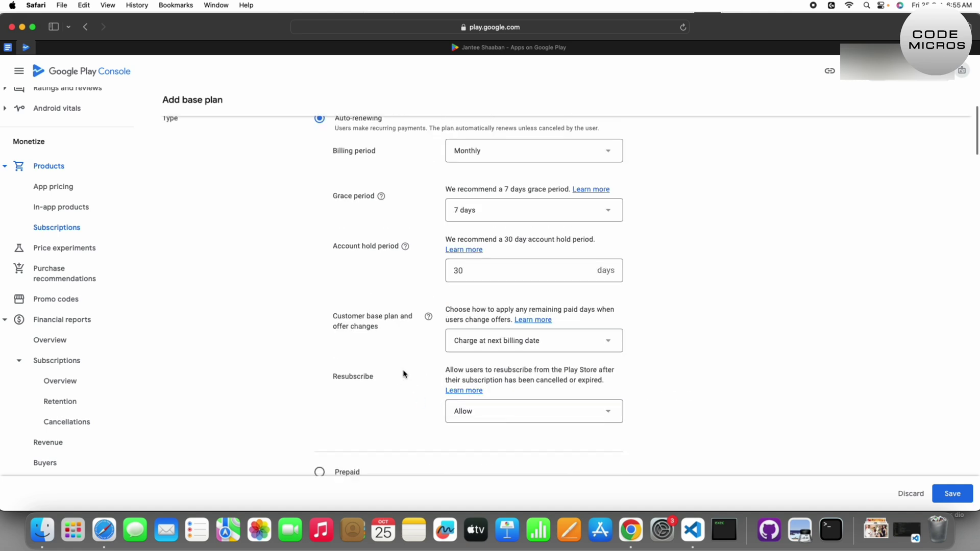
scroll(403, 374, down, 2)
drag(603, 342, 416, 330)
click(400, 323)
scroll(400, 324, down, 2)
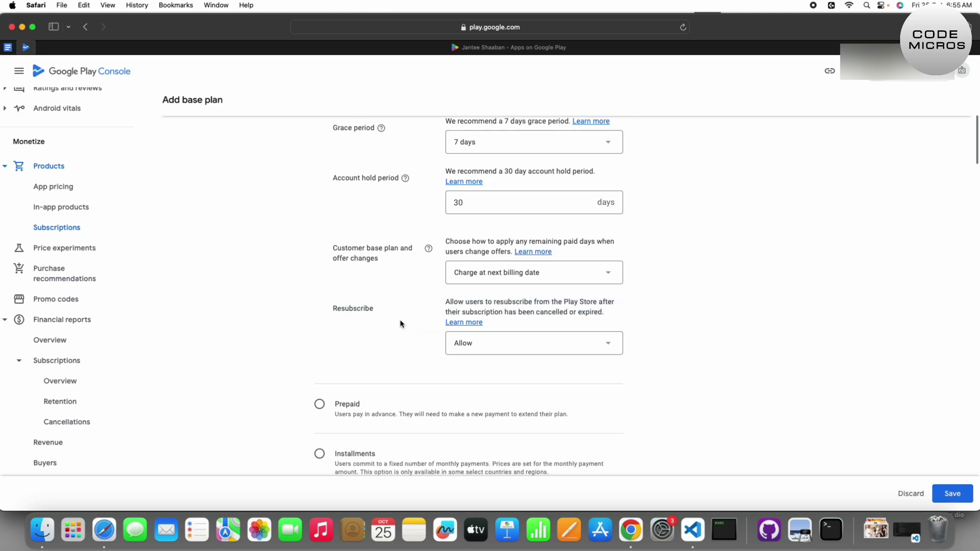
scroll(377, 347, down, 4)
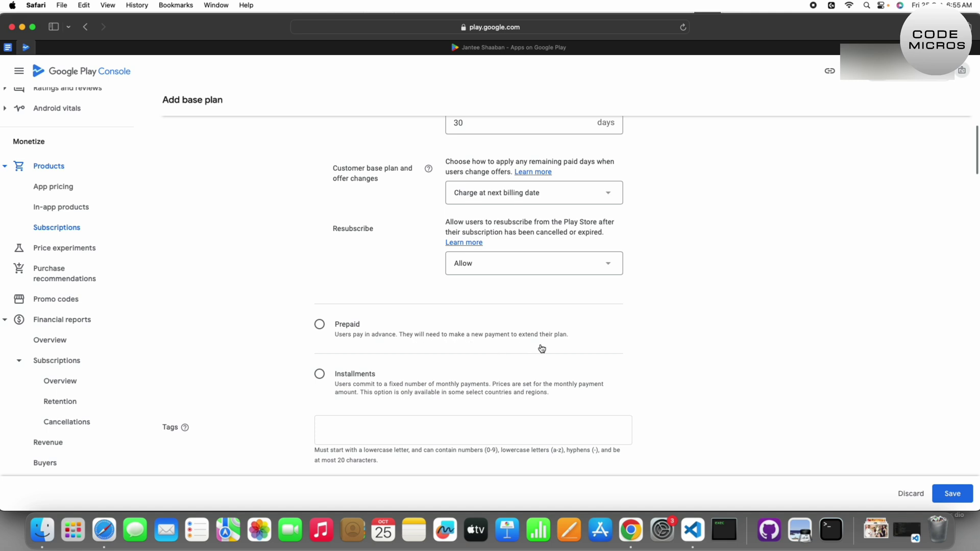
scroll(544, 348, down, 1)
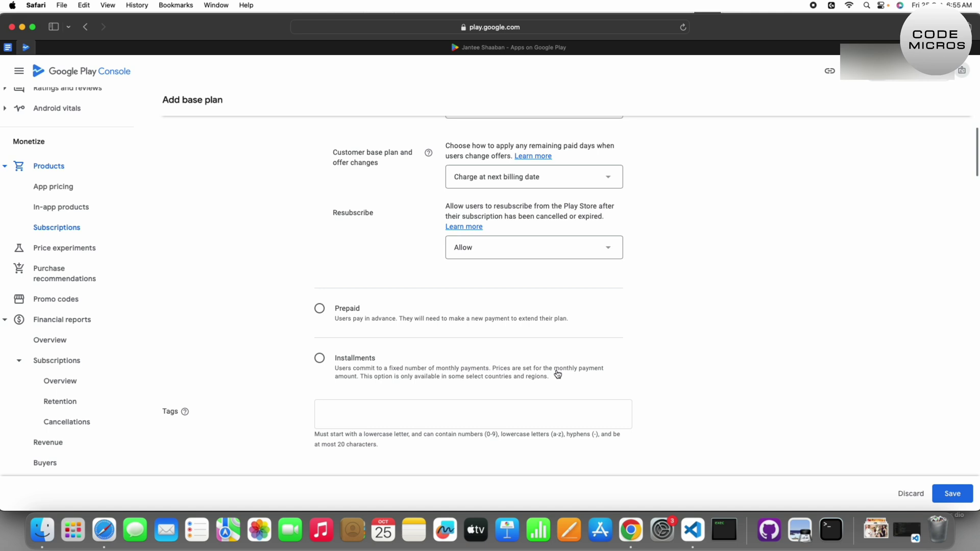
scroll(565, 377, down, 9)
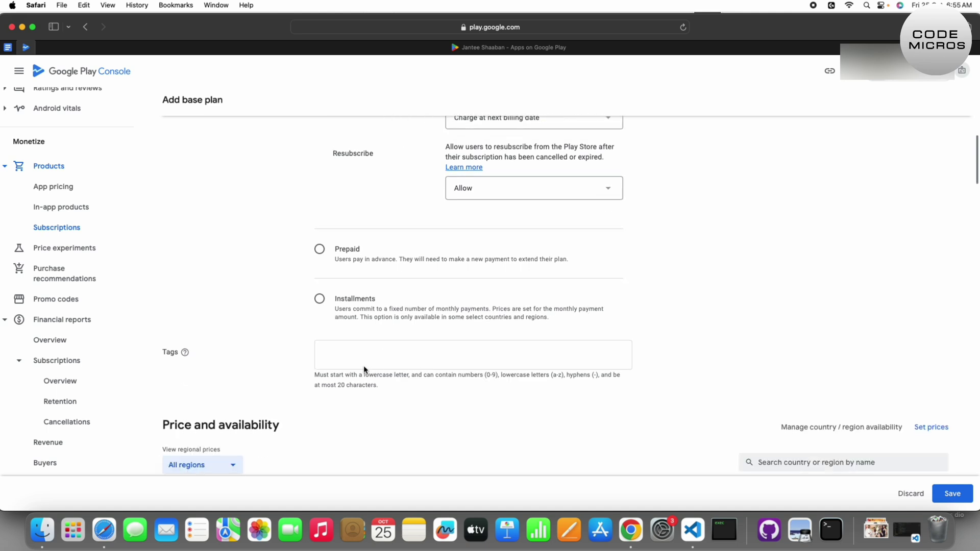
scroll(350, 276, up, 9)
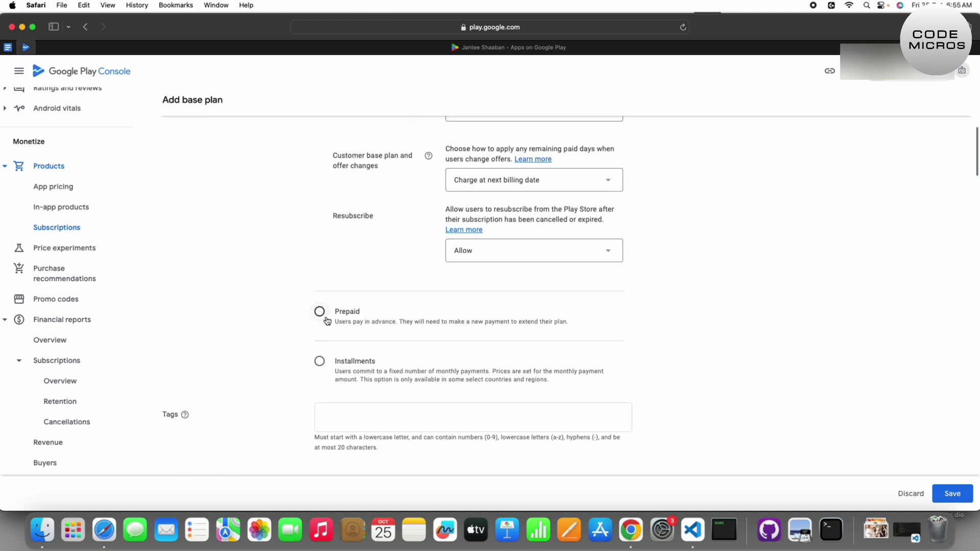
Switch the base plan to Prepaid and keep its 1-month duration.
click(320, 311)
scroll(311, 322, down, 8)
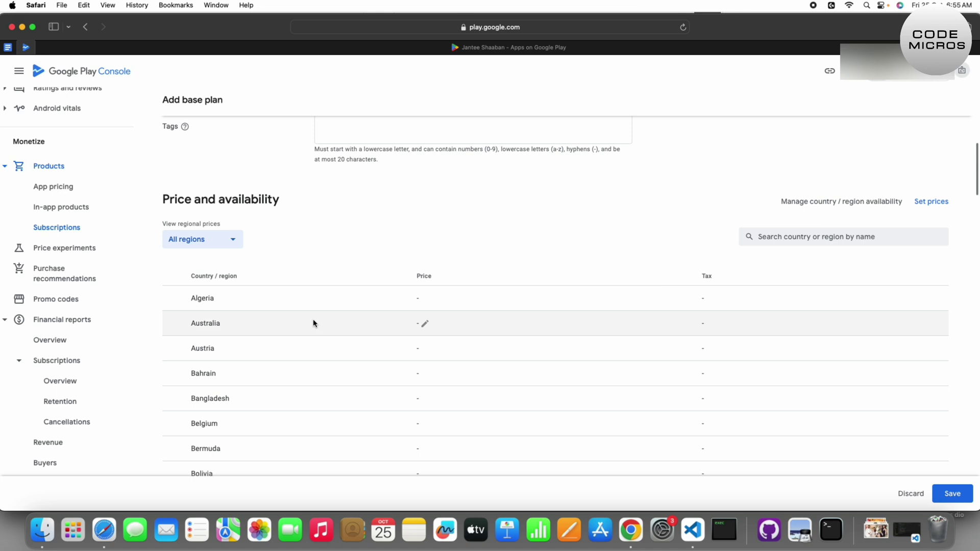
scroll(313, 322, up, 7)
scroll(315, 321, down, 2)
scroll(317, 321, up, 3)
scroll(387, 313, up, 10)
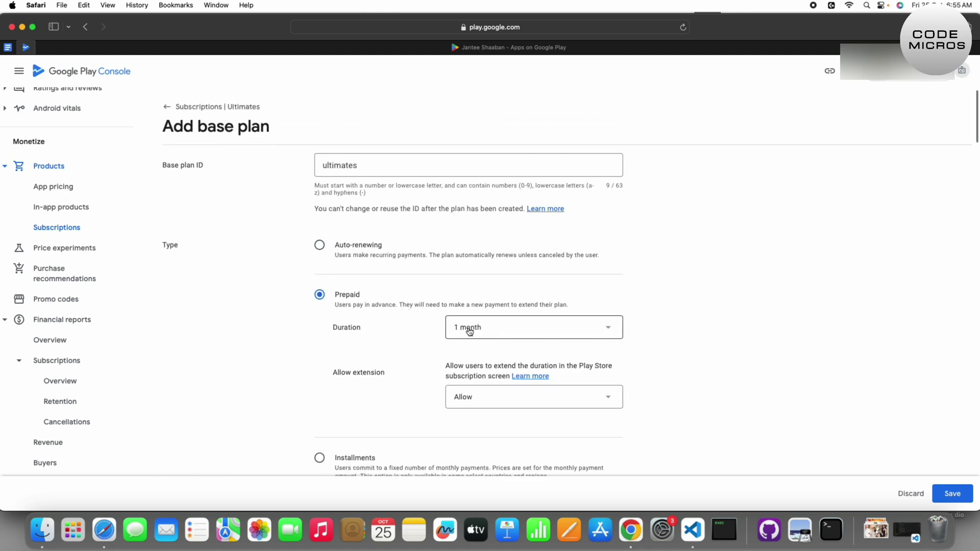
click(498, 339)
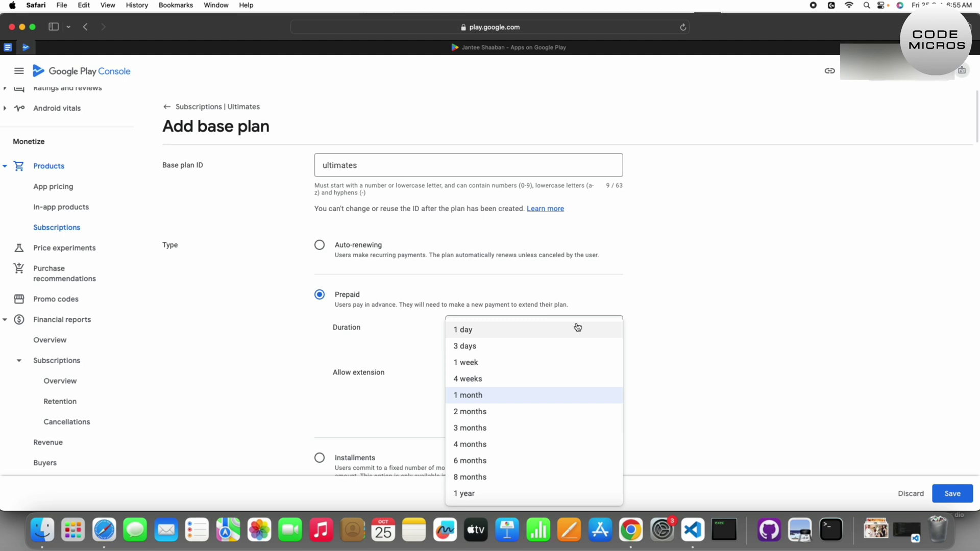
click(398, 343)
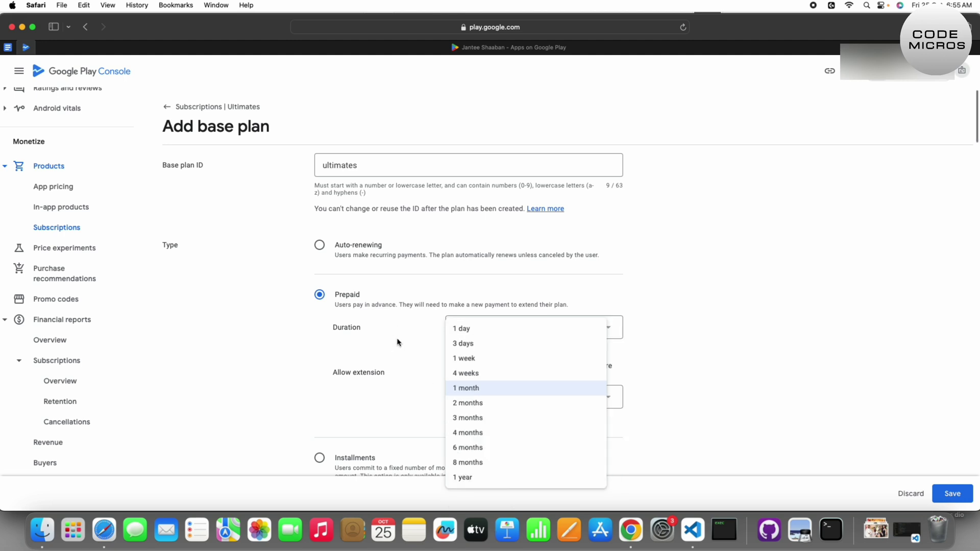
scroll(352, 362, down, 3)
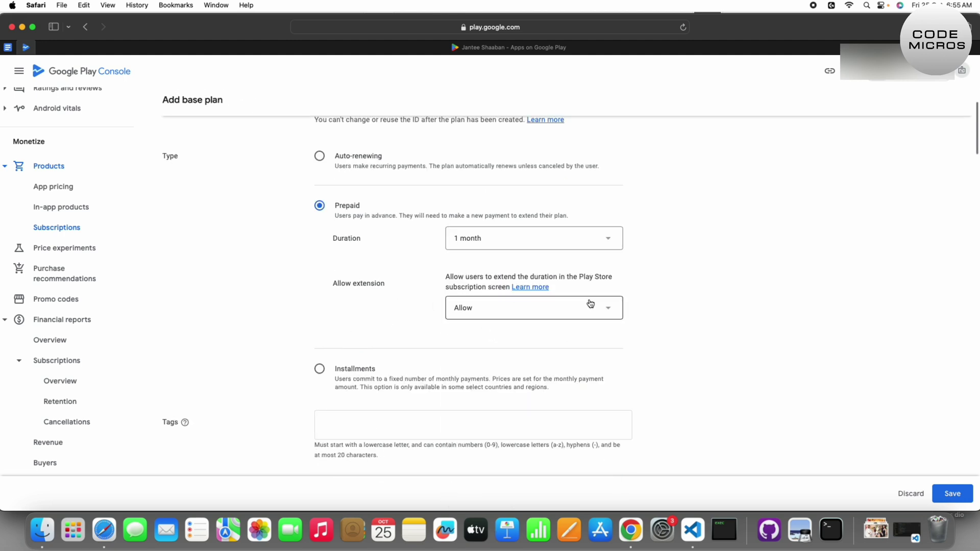
click(319, 368)
scroll(382, 316, down, 3)
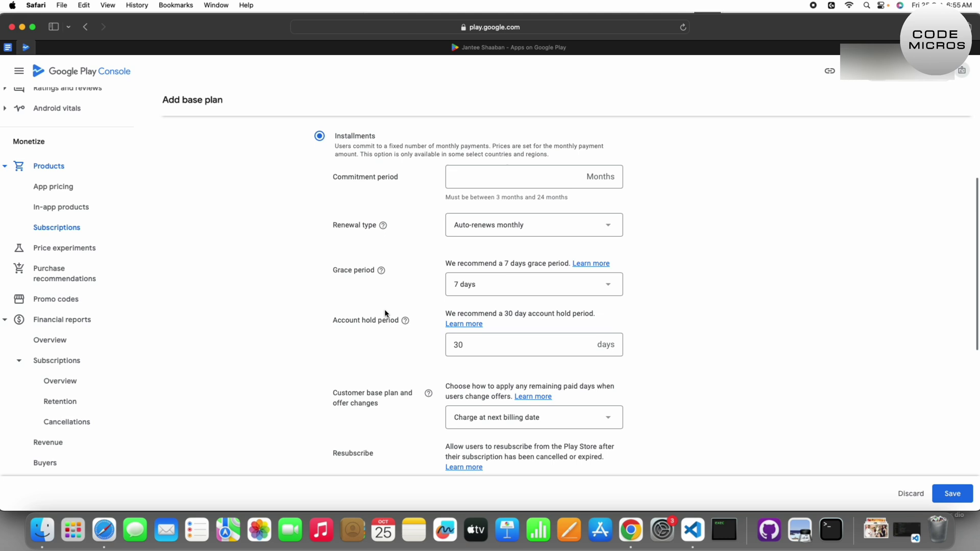
click(476, 168)
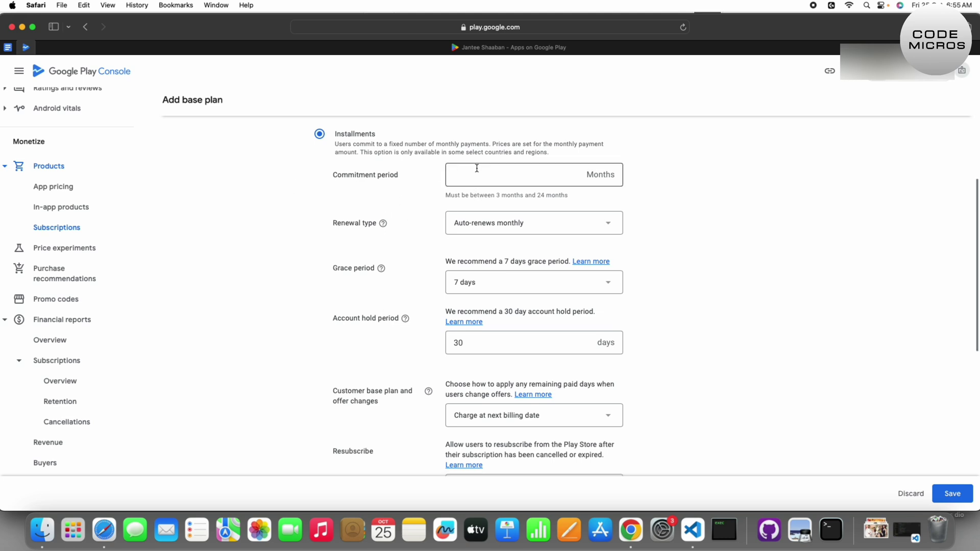
click(486, 171)
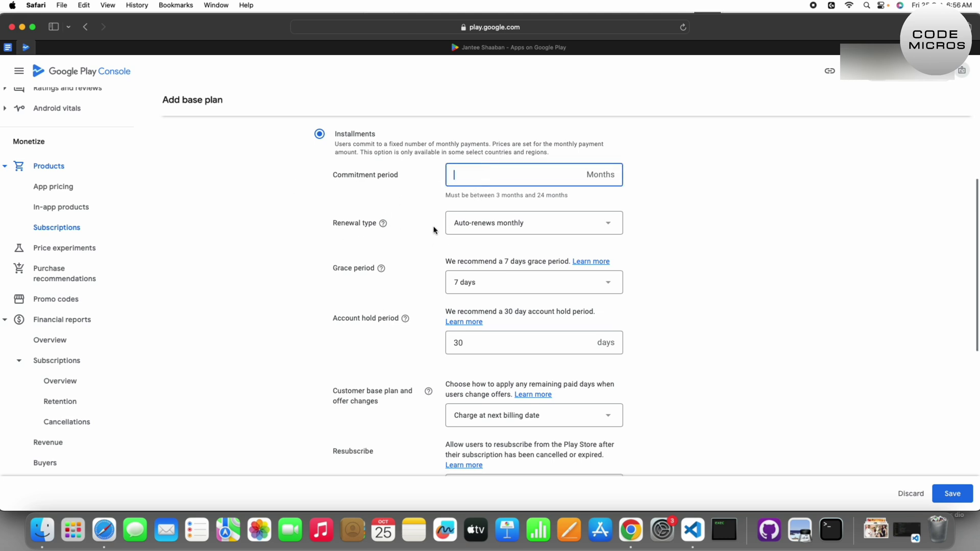
click(525, 221)
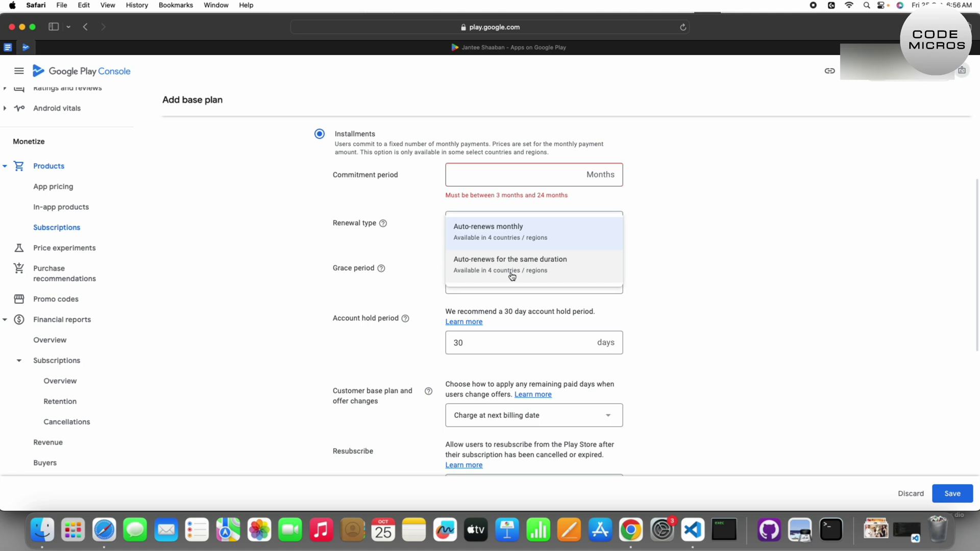
click(351, 235)
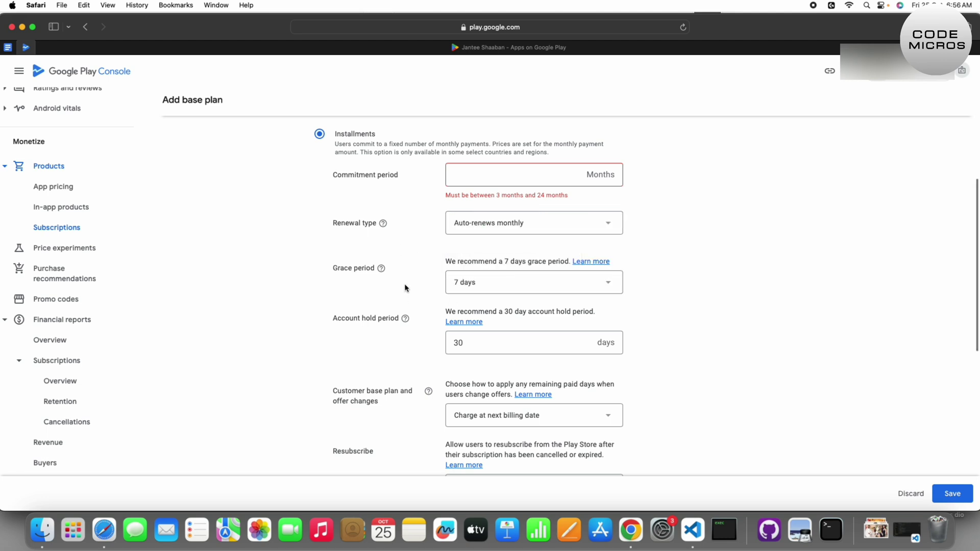
scroll(403, 337, down, 1)
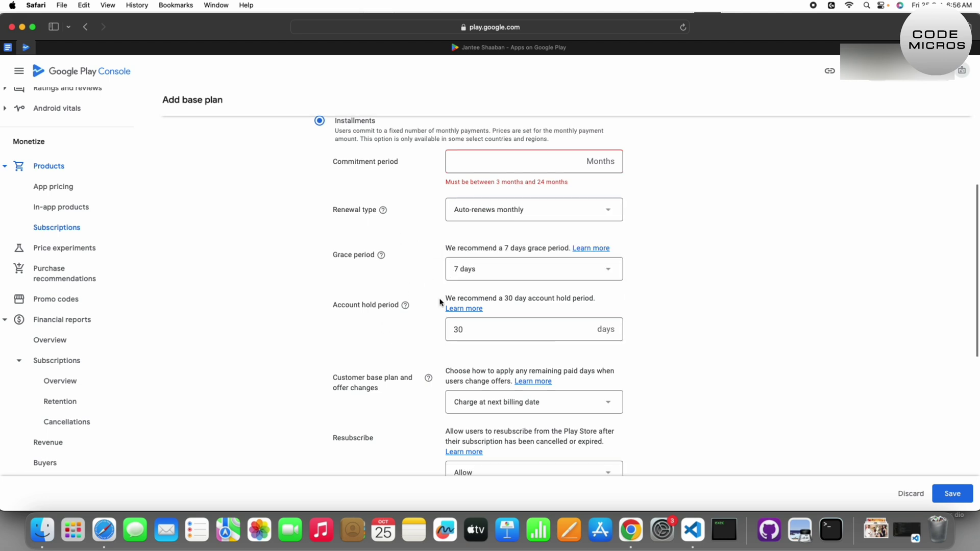
scroll(389, 355, up, 8)
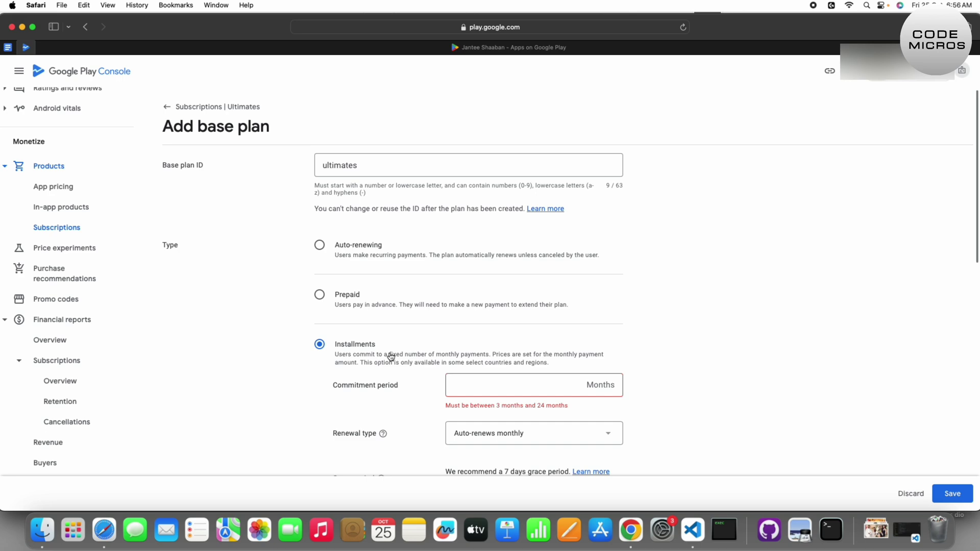
scroll(360, 344, down, 3)
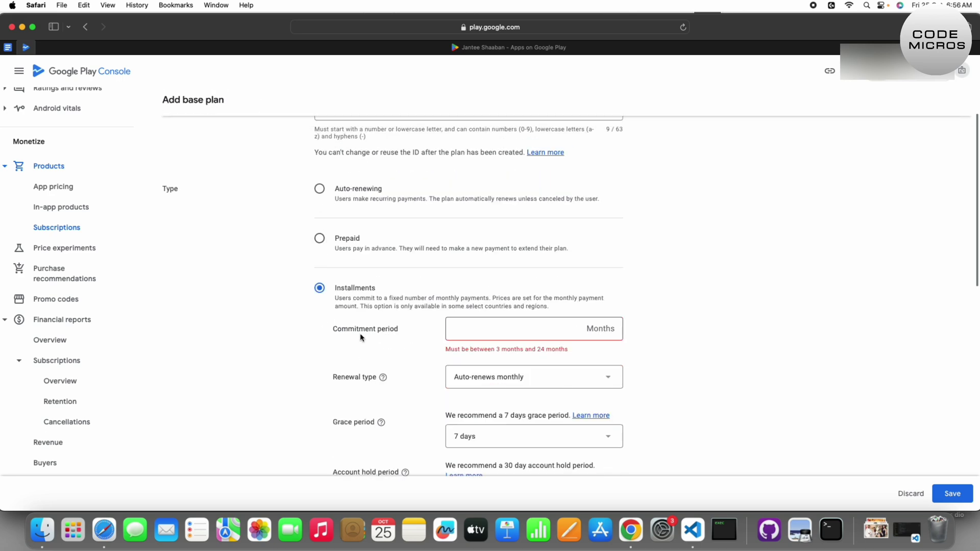
scroll(392, 382, down, 12)
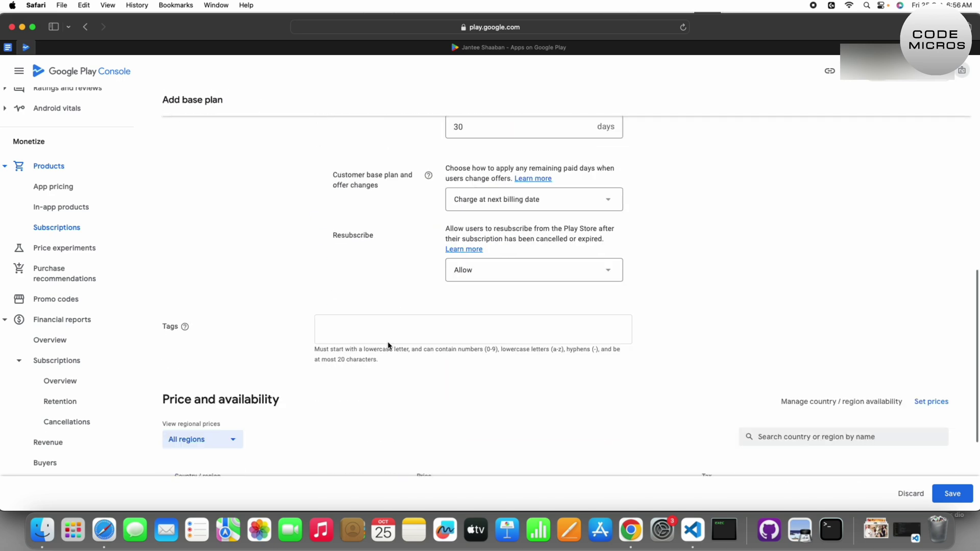
Select Brazil, France, Italy and Spain in the price table, keeping All regions, for a new price.
click(396, 323)
scroll(367, 351, down, 5)
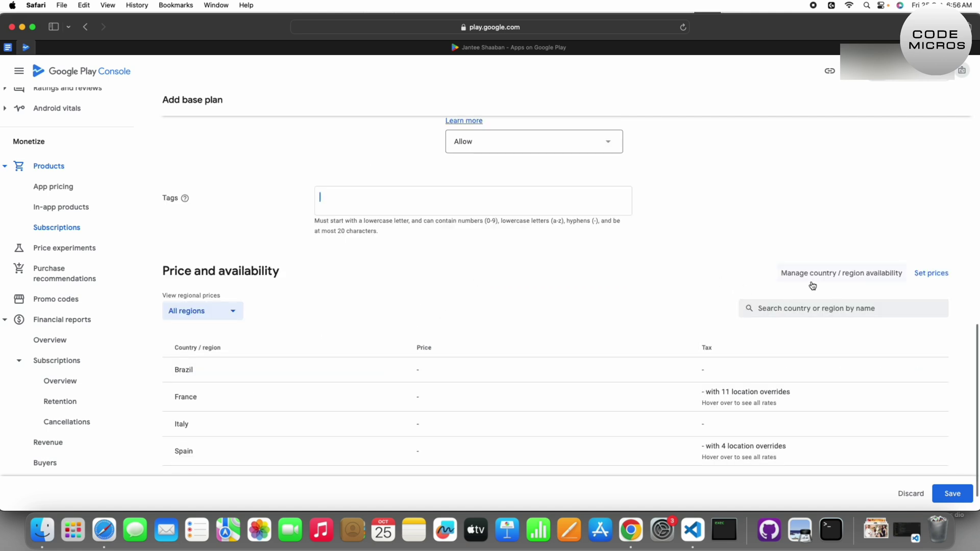
click(931, 274)
scroll(321, 361, down, 5)
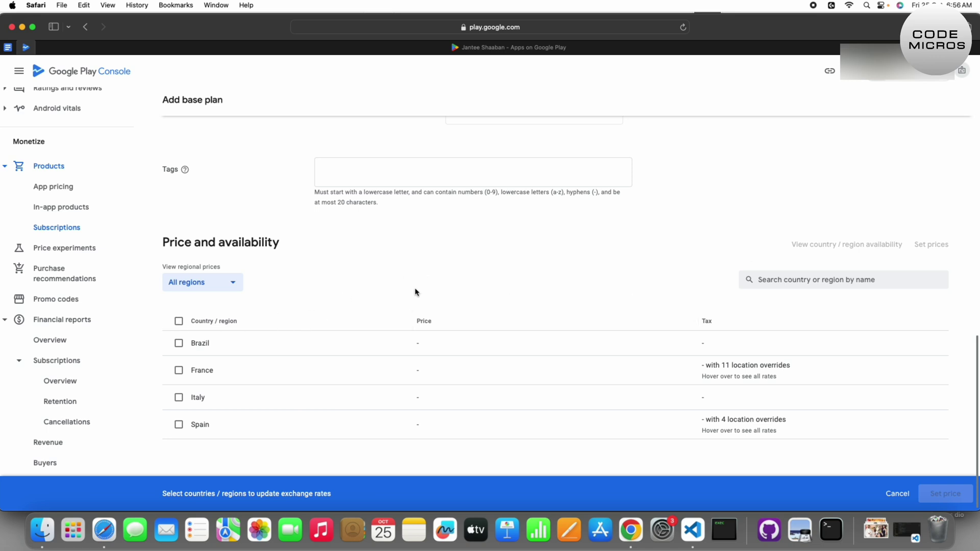
click(178, 321)
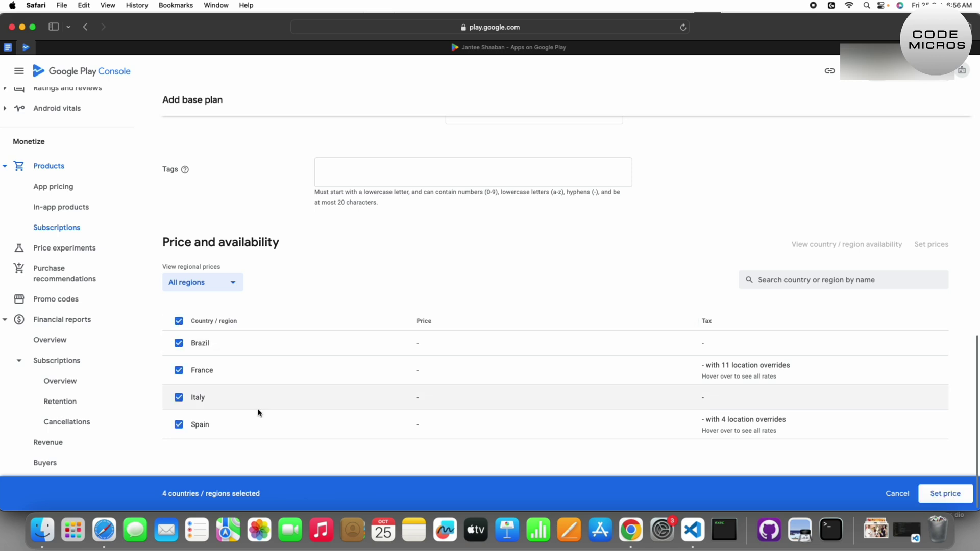
scroll(259, 398, up, 2)
scroll(282, 359, down, 2)
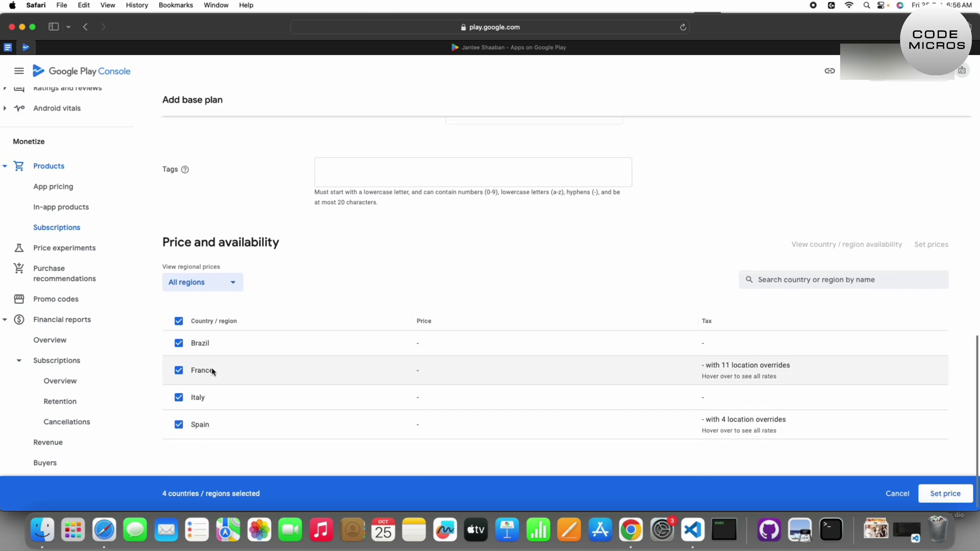
click(217, 284)
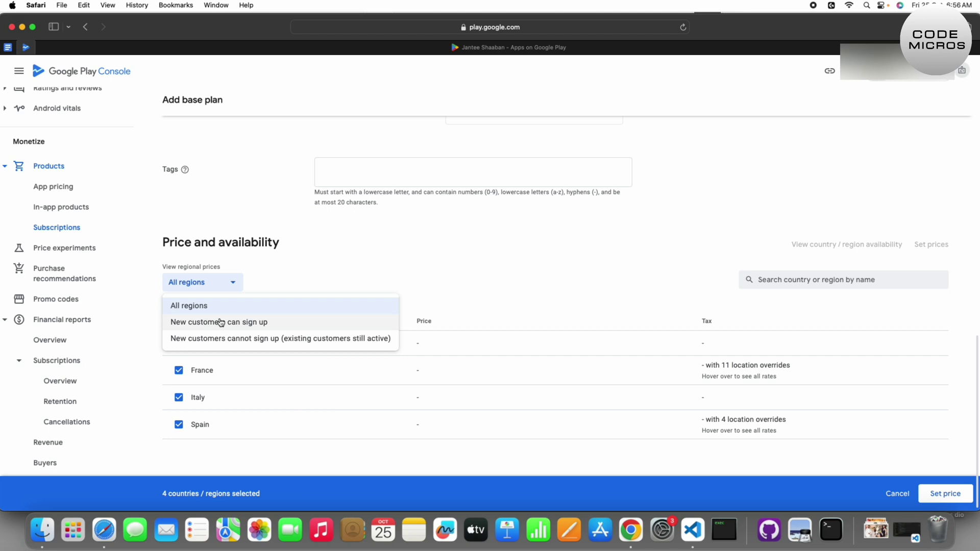
click(332, 247)
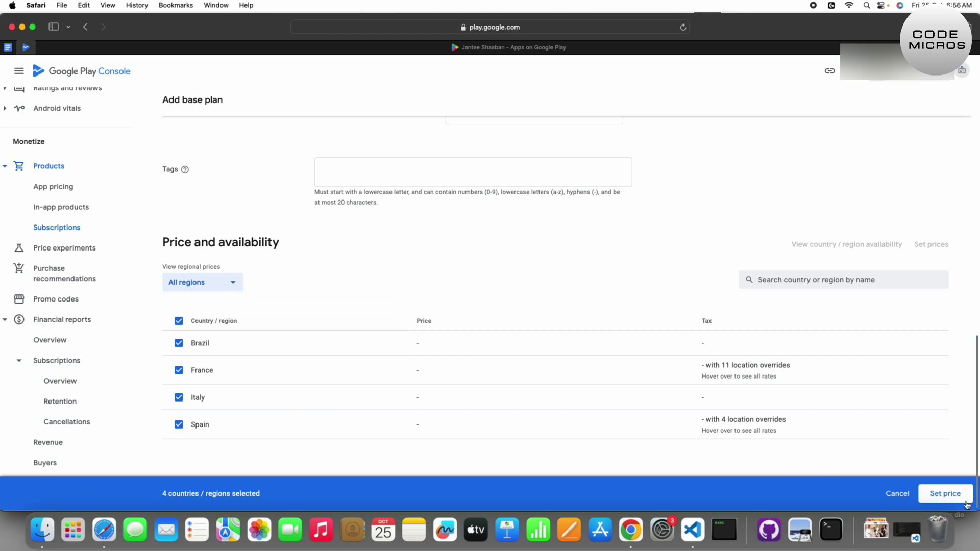
click(952, 495)
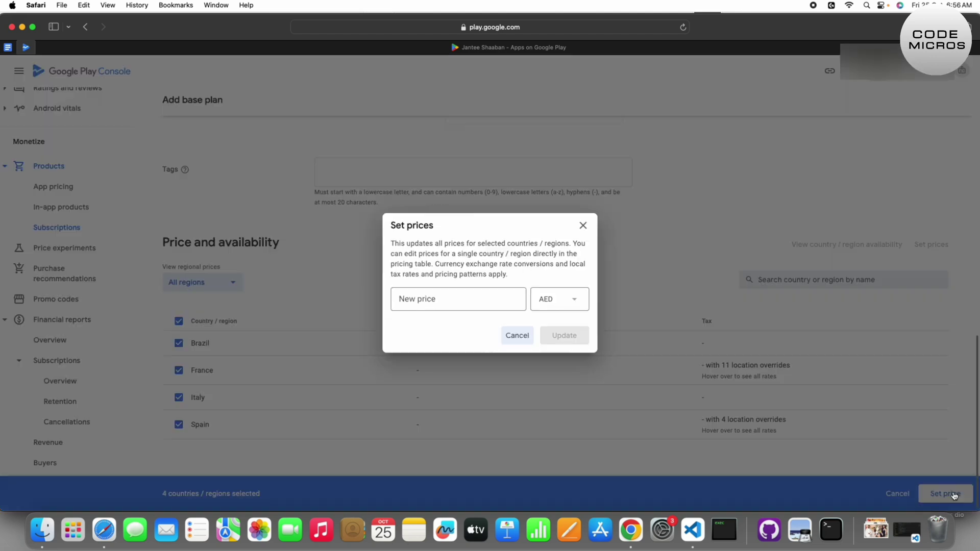
Enter 1 as the new price, view the currency list, then dismiss the dialog unapplied.
click(484, 305)
text(10.00)
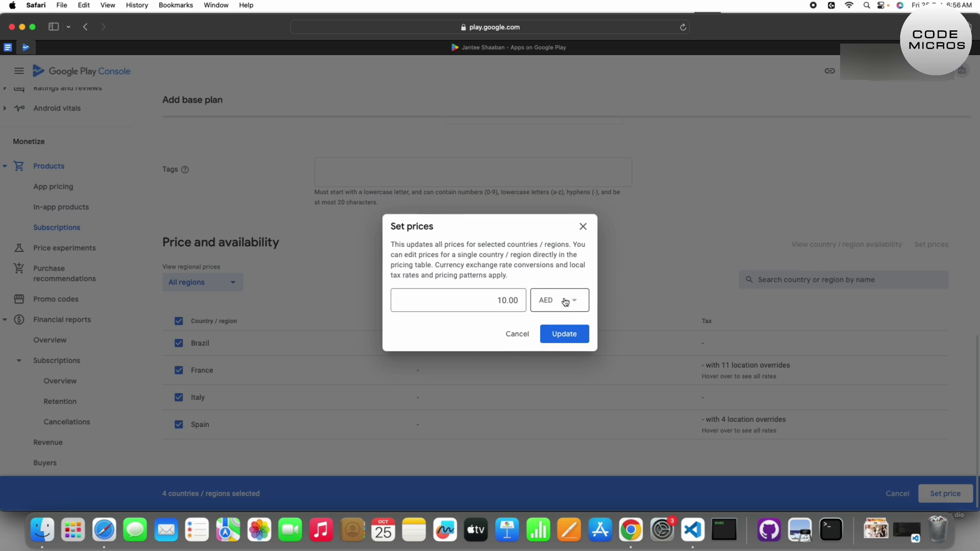
click(564, 301)
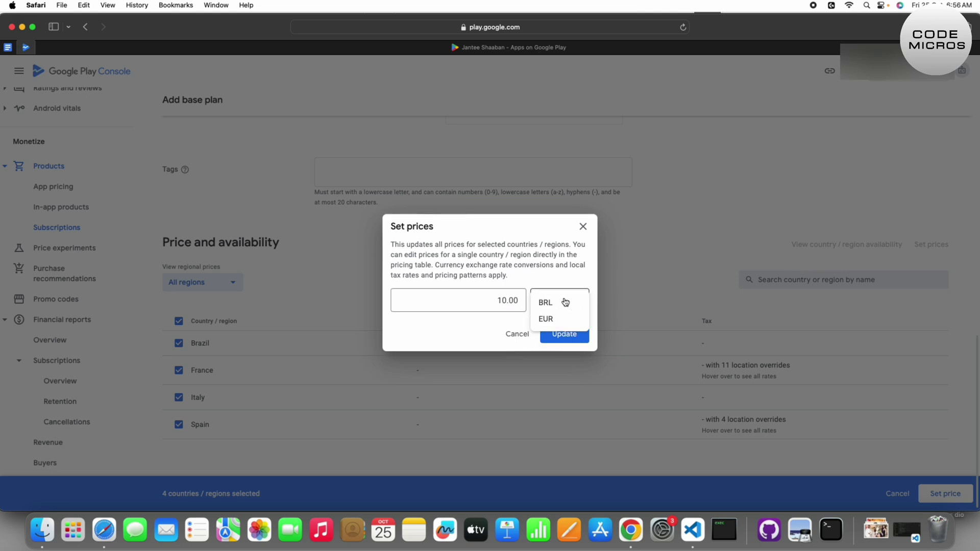
click(583, 226)
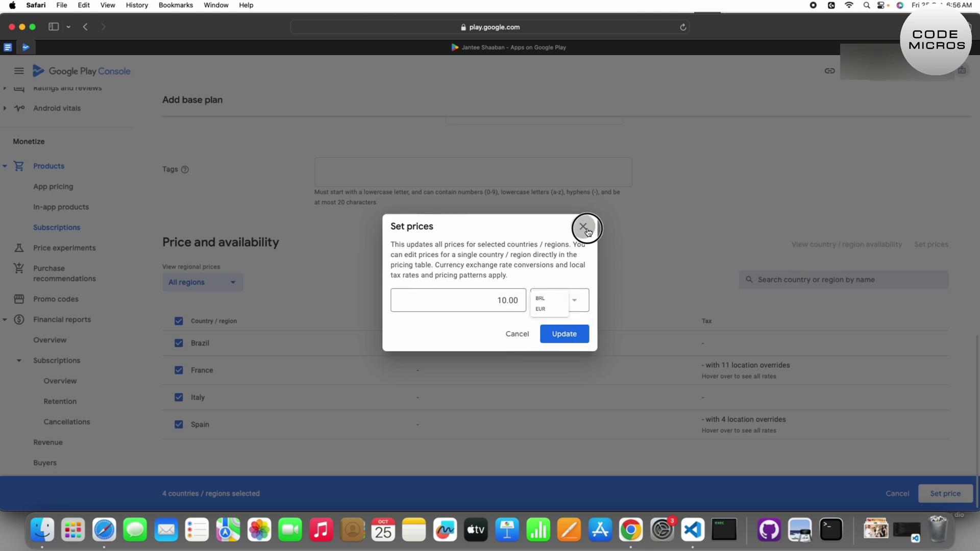
click(582, 226)
scroll(282, 388, down, 3)
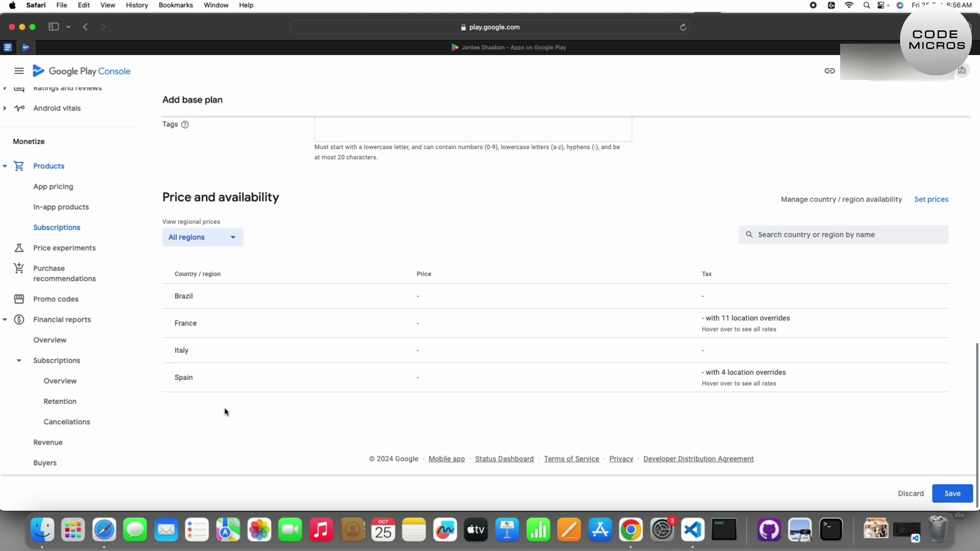
Check the region filter, keeping All regions, and click into the country search.
click(233, 237)
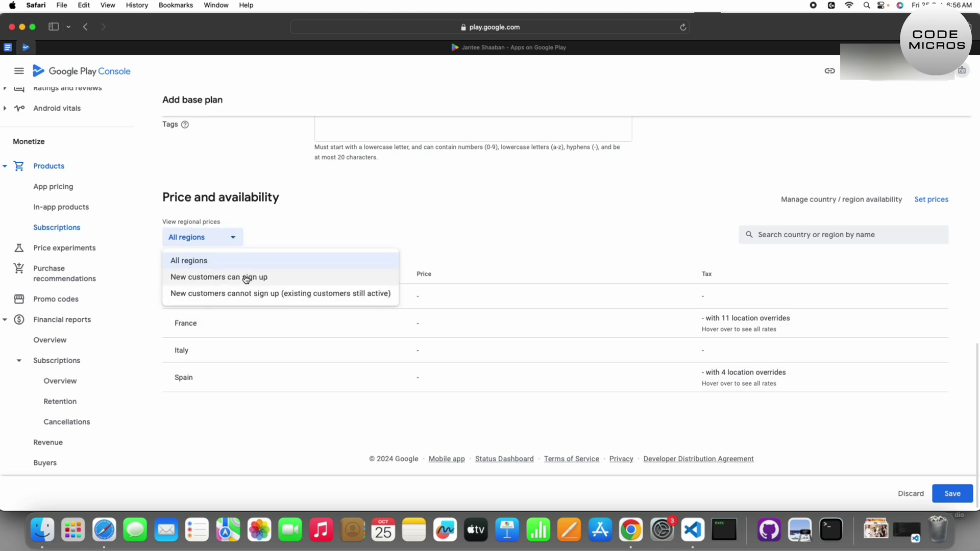
click(221, 262)
click(790, 236)
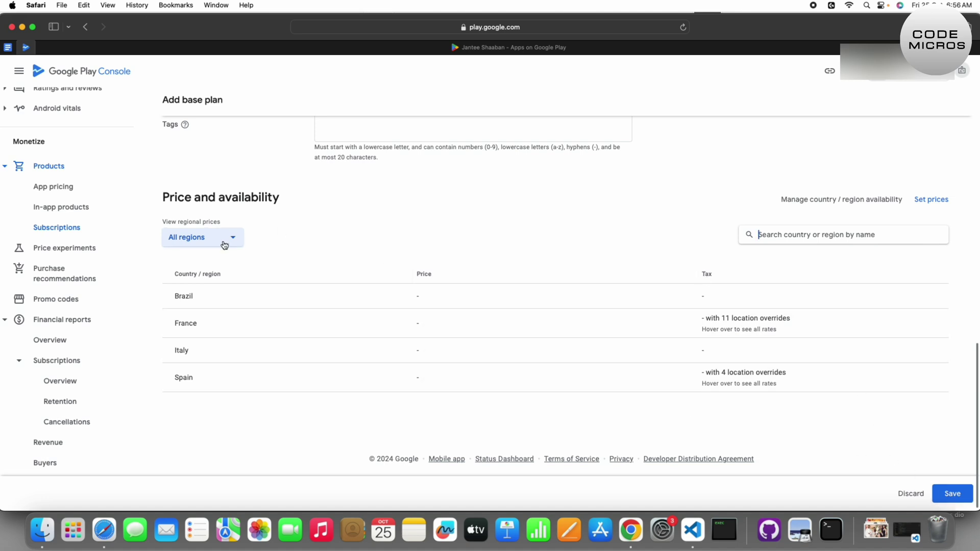
Select all four countries and apply a 10.00 AED price, giving BRL 14.99, EUR 2.99, EUR 3.09.
click(929, 201)
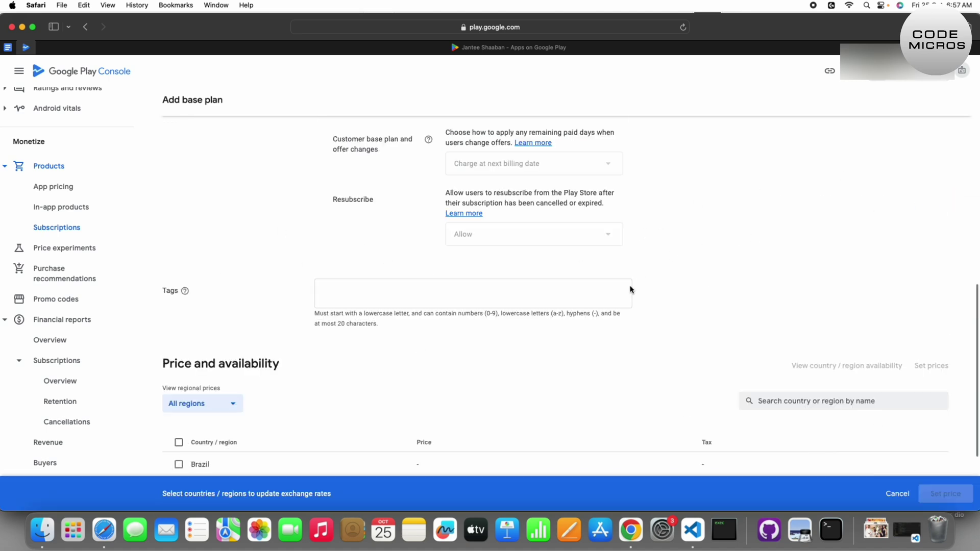
scroll(366, 413, down, 3)
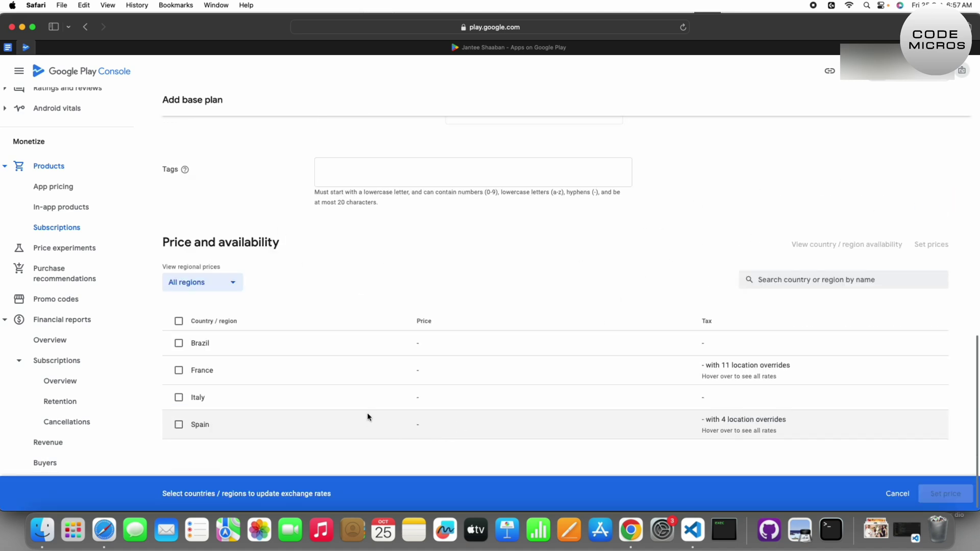
click(179, 321)
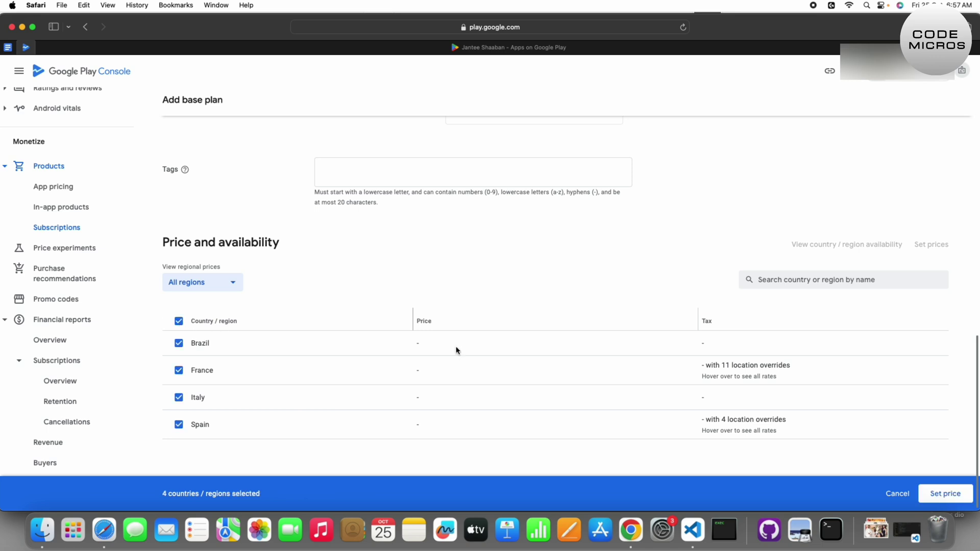
click(948, 494)
click(458, 303)
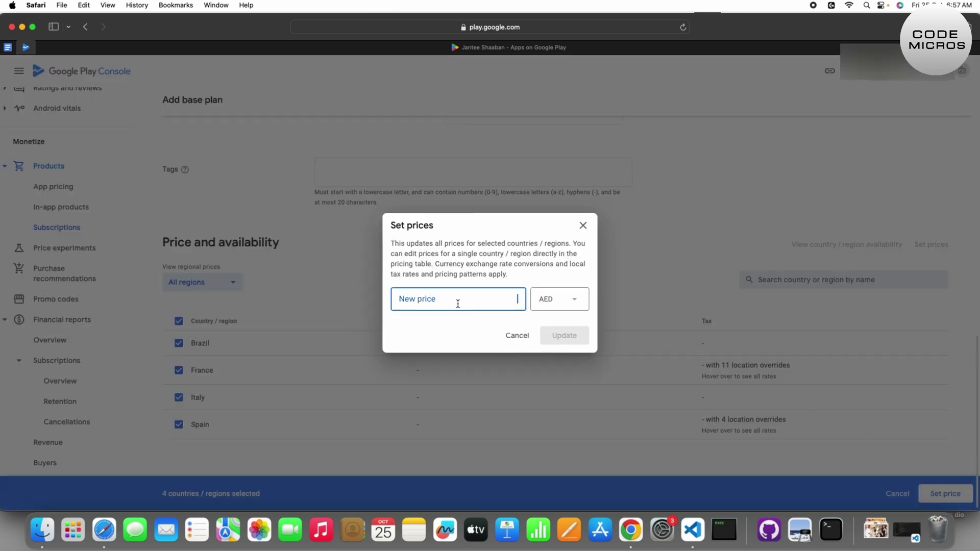
text(10)
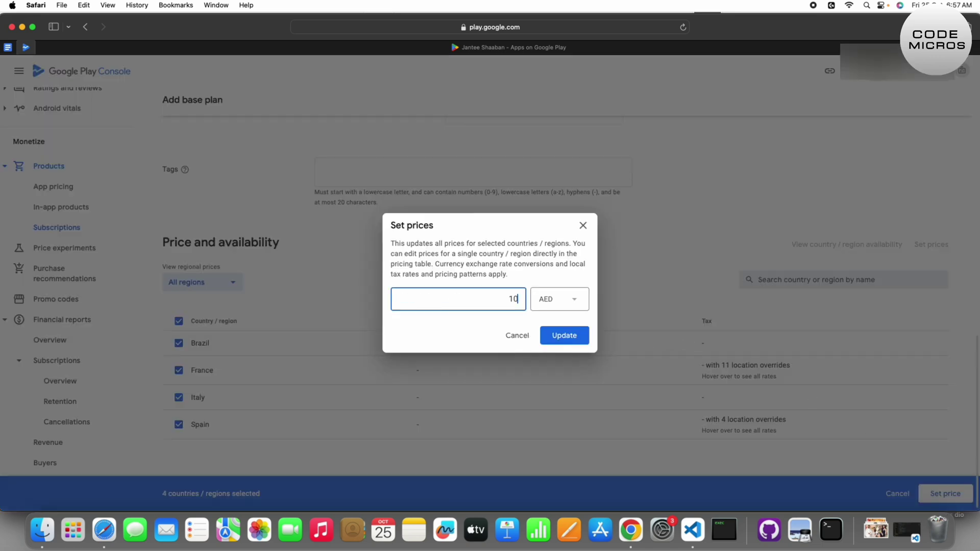
click(573, 336)
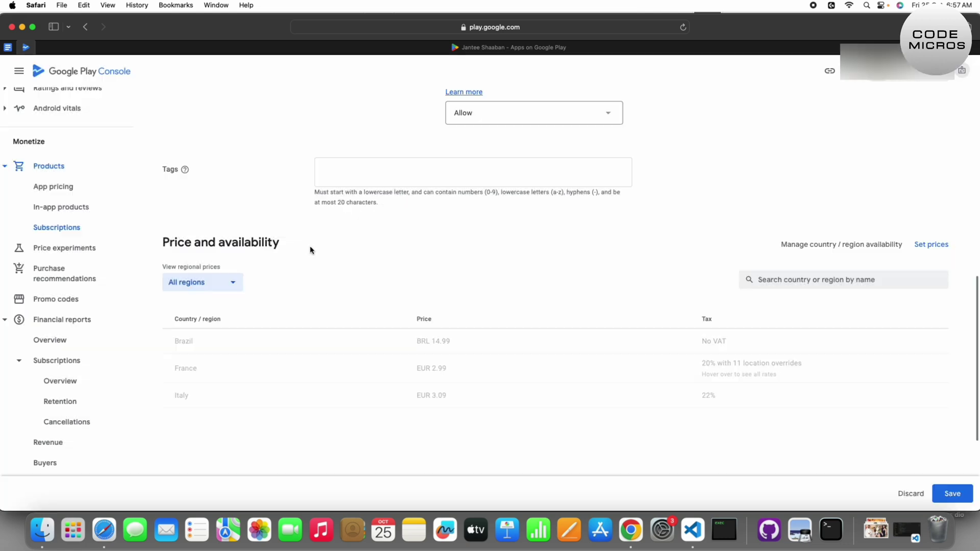
scroll(601, 400, down, 2)
Attempt to save the new base plan.
click(952, 494)
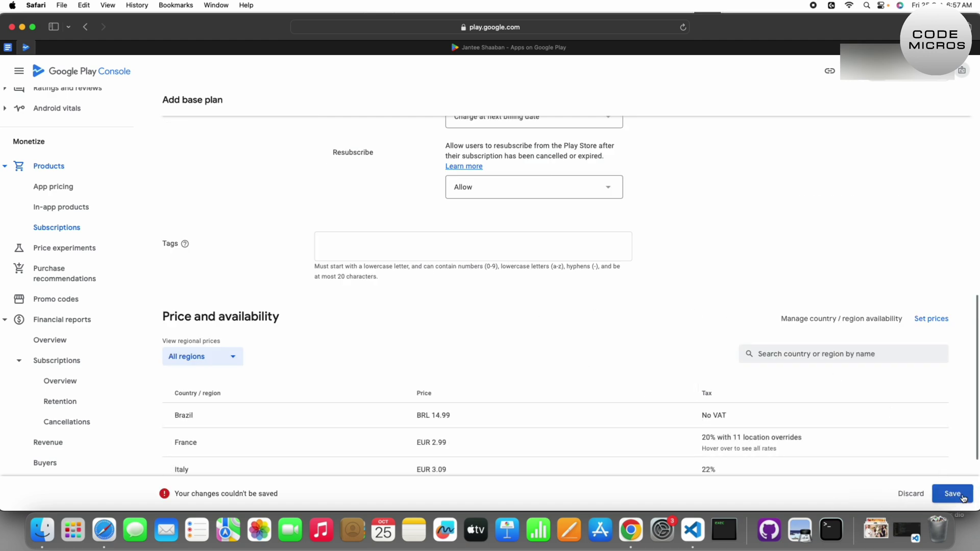
scroll(308, 435, down, 3)
scroll(458, 315, up, 15)
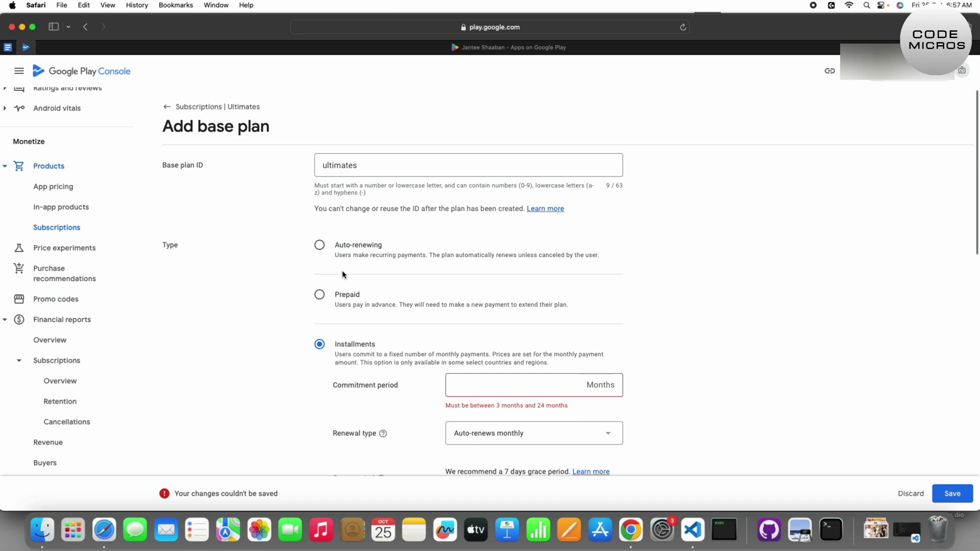
Switch the base plan back to Auto-renewing and set a 30-day grace period.
click(319, 246)
scroll(421, 325, down, 3)
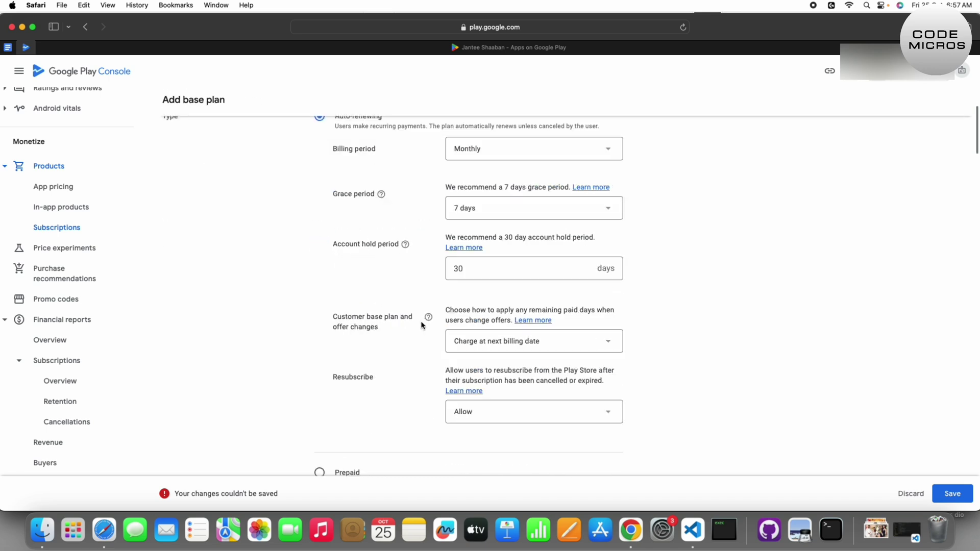
click(505, 217)
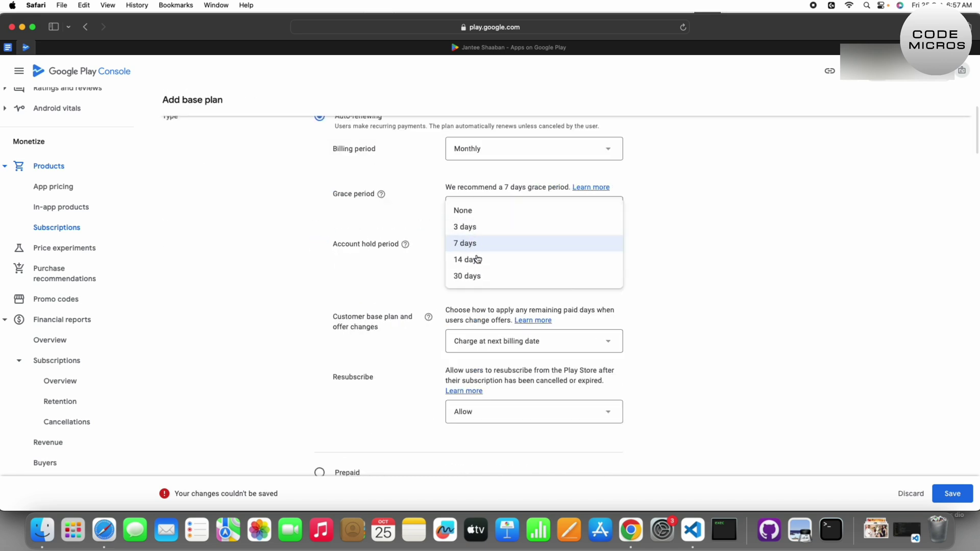
click(480, 275)
scroll(408, 274, down, 15)
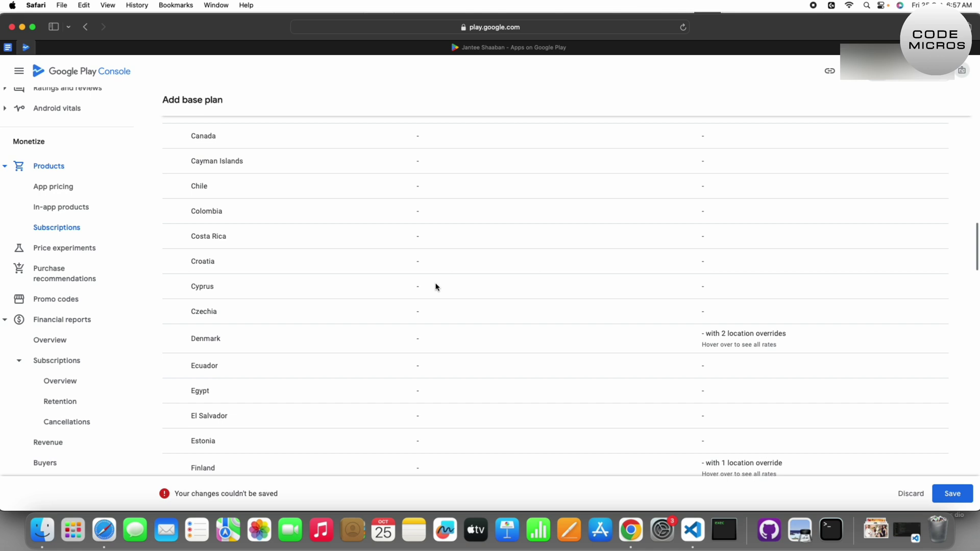
scroll(561, 357, down, 10)
scroll(637, 342, up, 15)
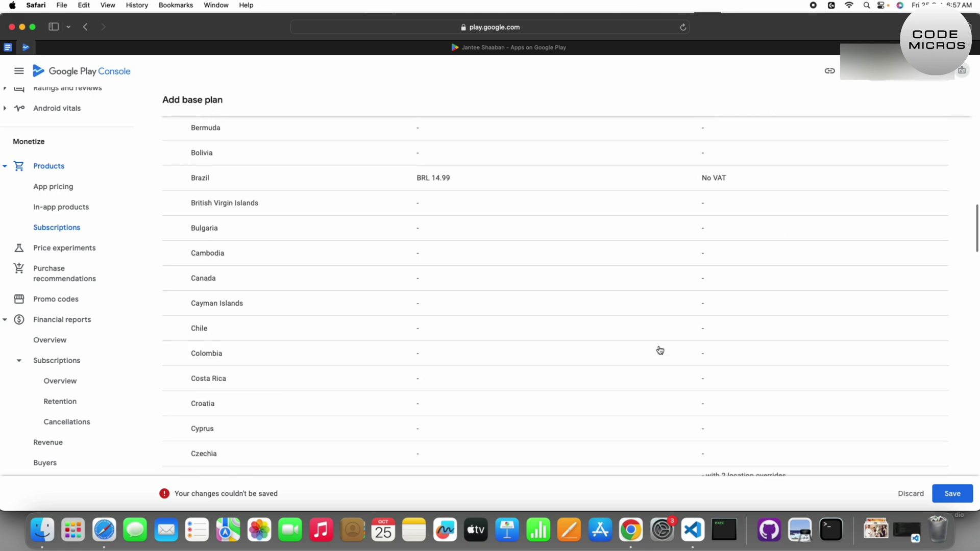
scroll(660, 350, up, 10)
Price all 176 countries and regions at 10.00 AED, converted into local currencies.
click(932, 293)
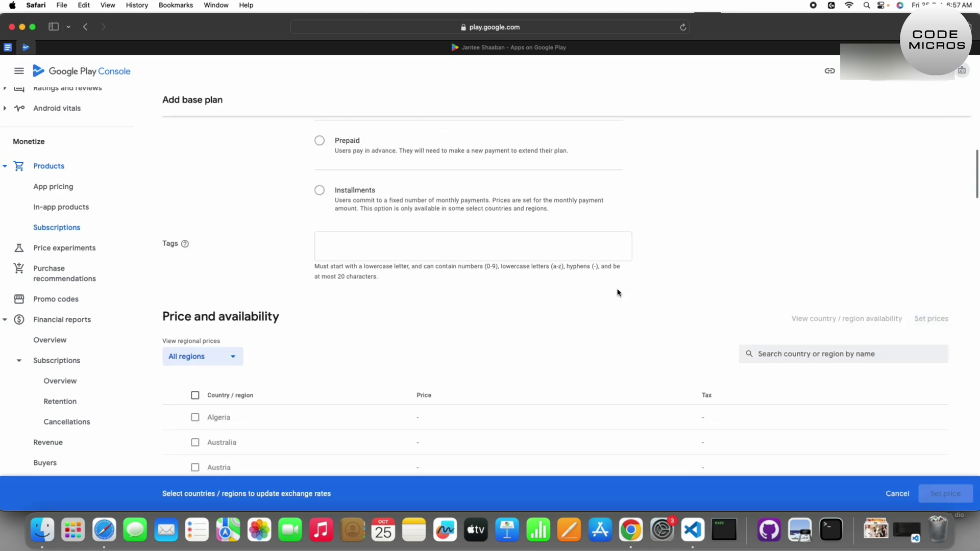
scroll(182, 281, down, 10)
scroll(215, 266, up, 8)
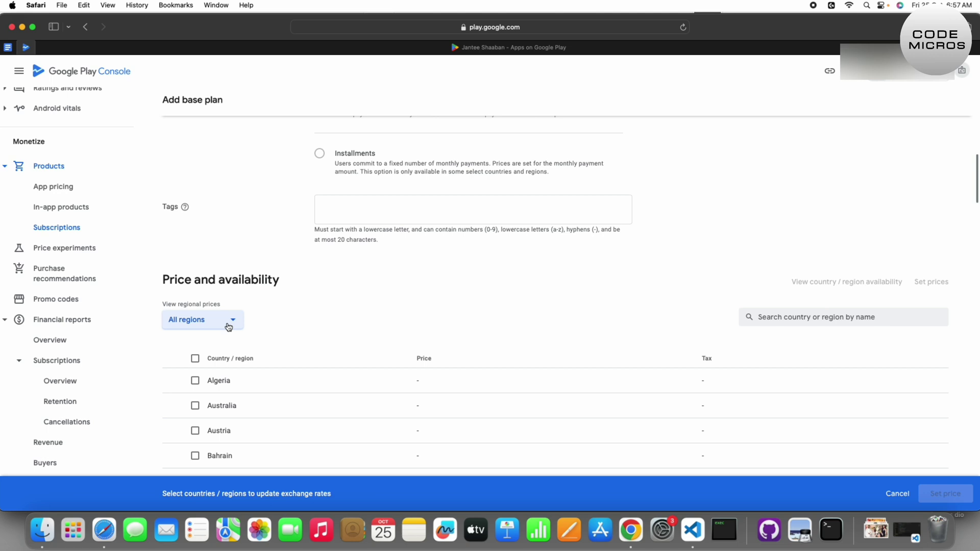
click(195, 358)
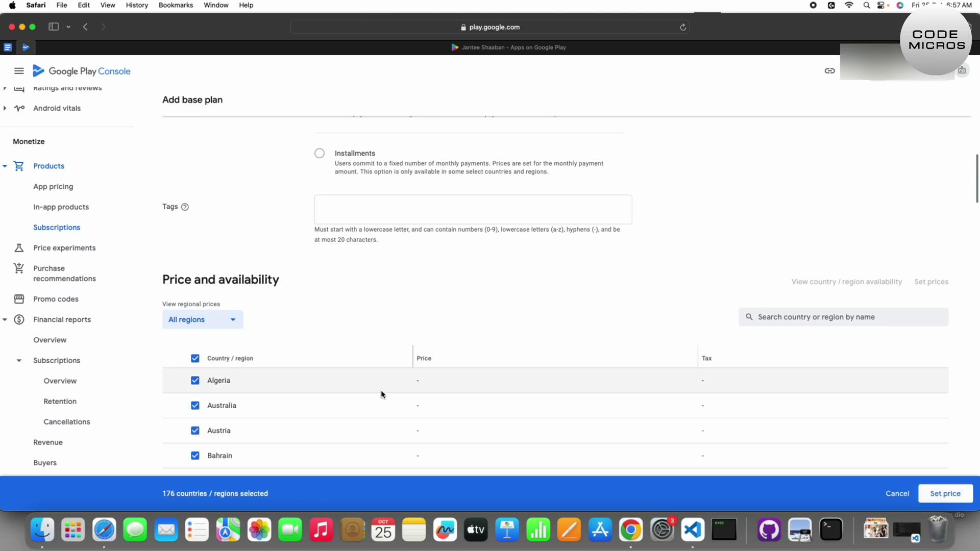
click(940, 492)
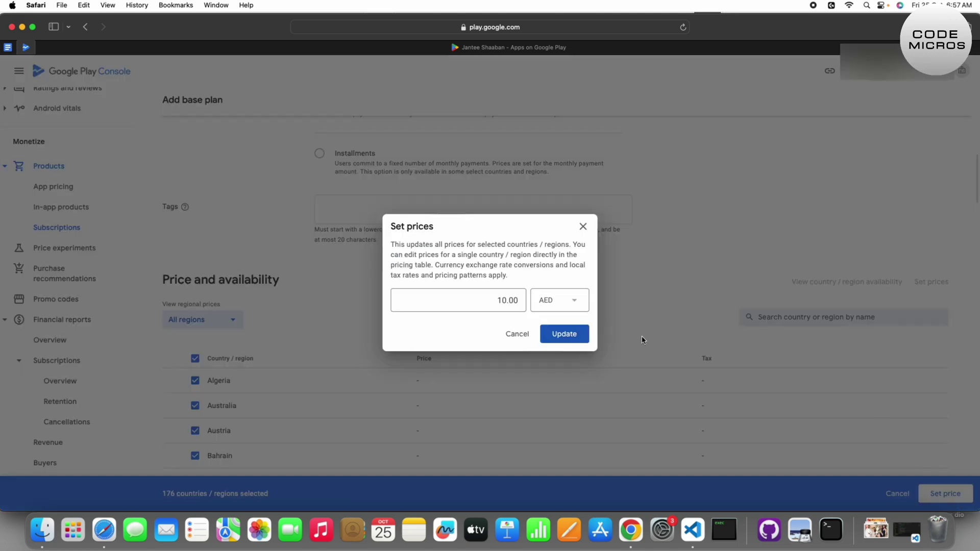
click(564, 335)
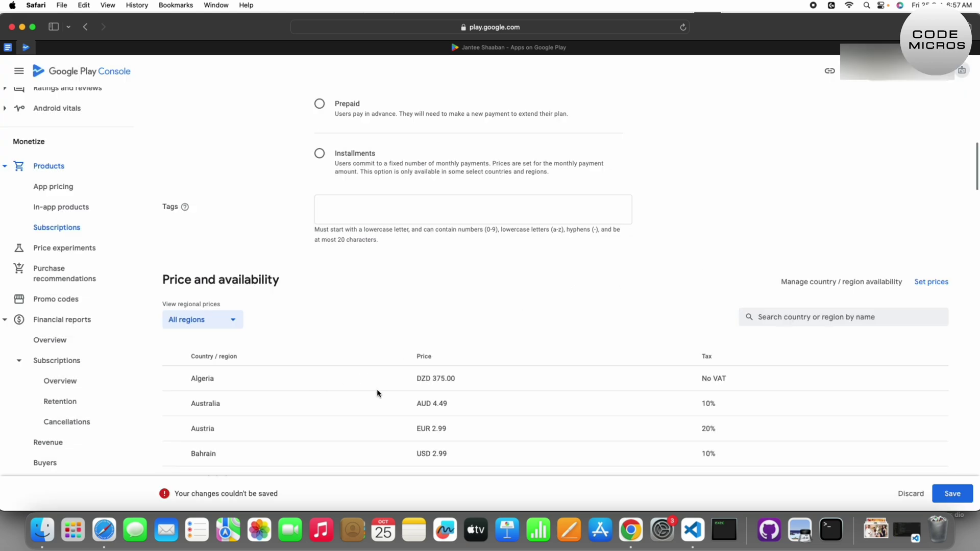
scroll(377, 389, down, 5)
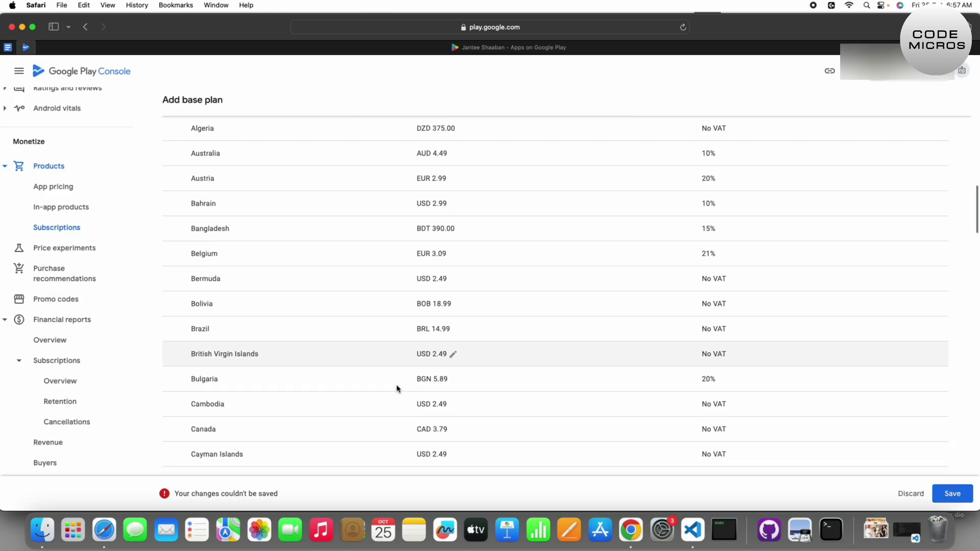
scroll(397, 388, down, 2)
Check the converted prices, e.g. Algeria DZD 375.00 and Australia AUD 4.49, and save the base plan.
scroll(396, 354, up, 4)
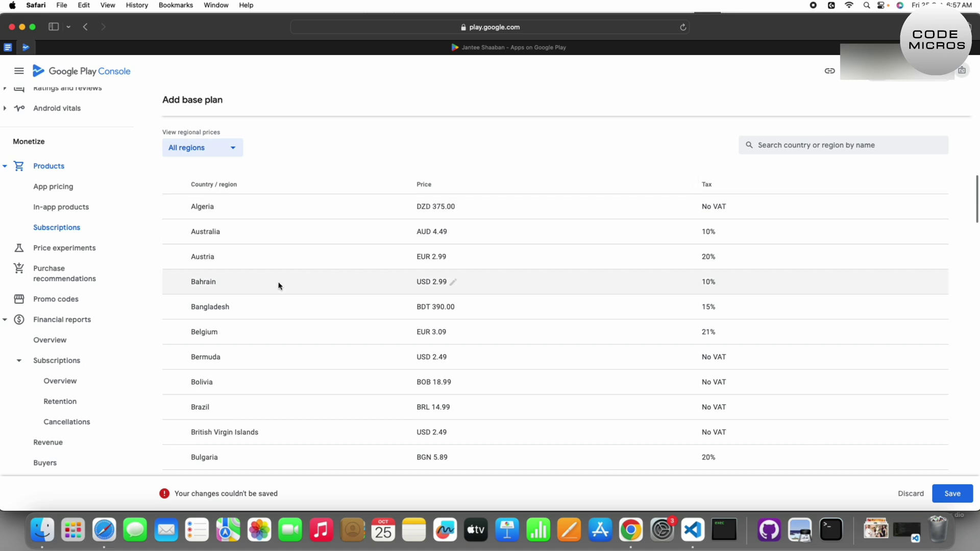
scroll(289, 298, down, 6)
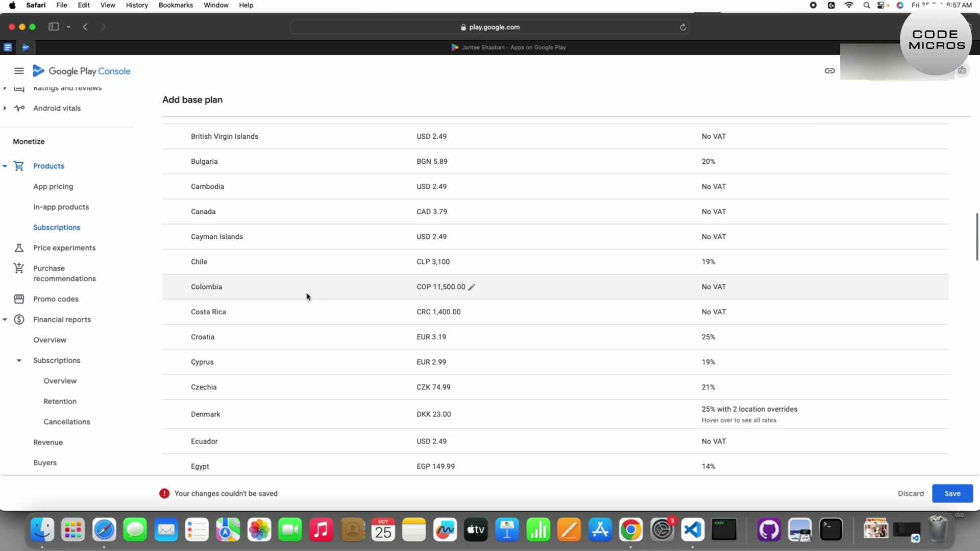
scroll(307, 296, down, 10)
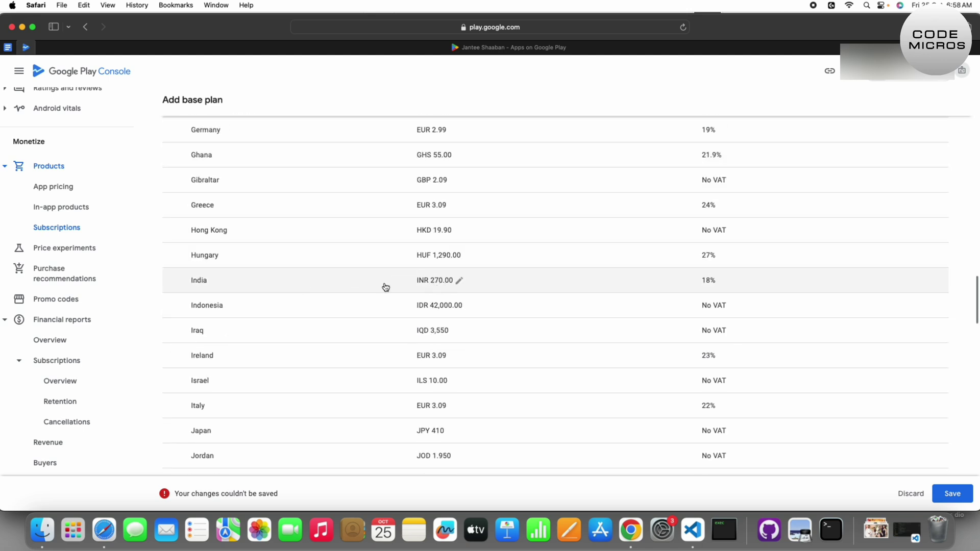
scroll(326, 291, up, 15)
scroll(334, 321, down, 5)
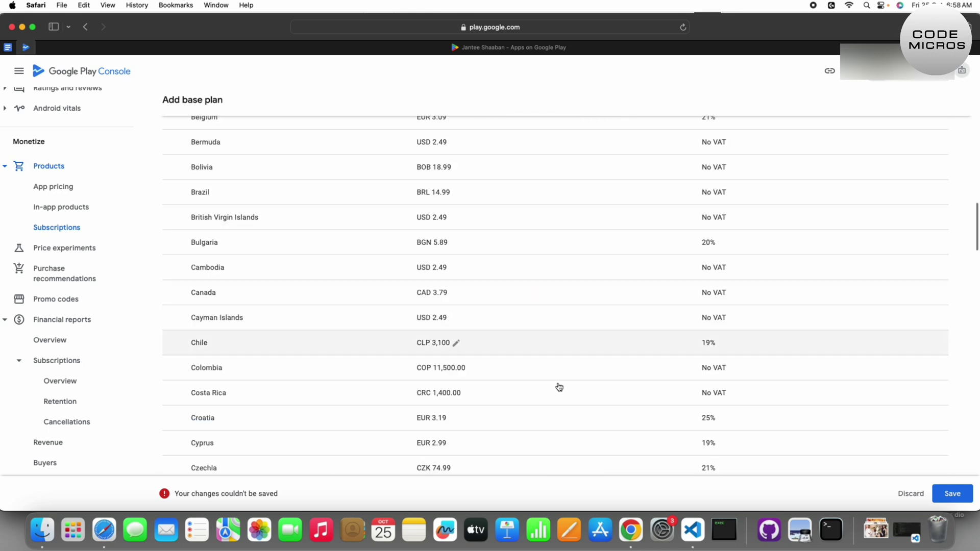
click(956, 501)
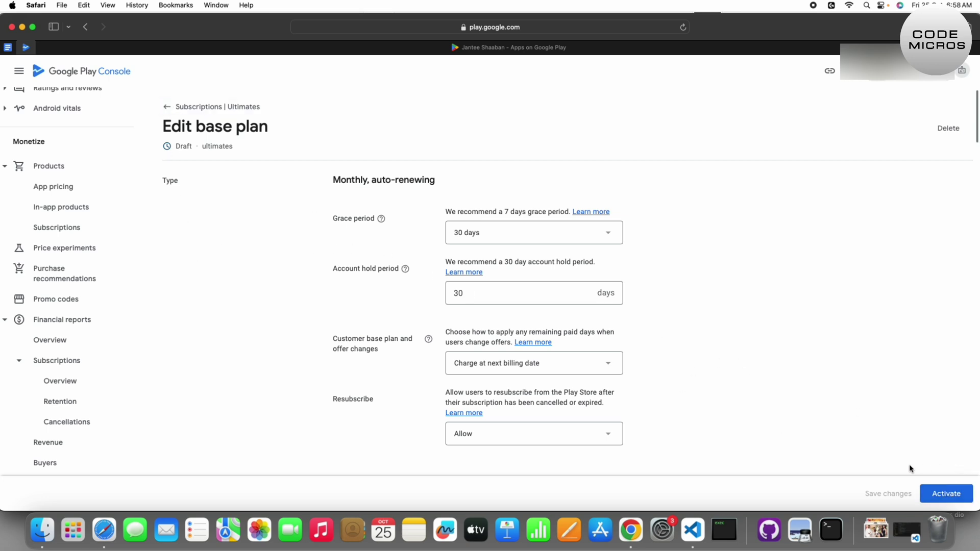
Go back to Ultimates and start an offer for the ultimates monthly auto-renewing base plan.
click(165, 108)
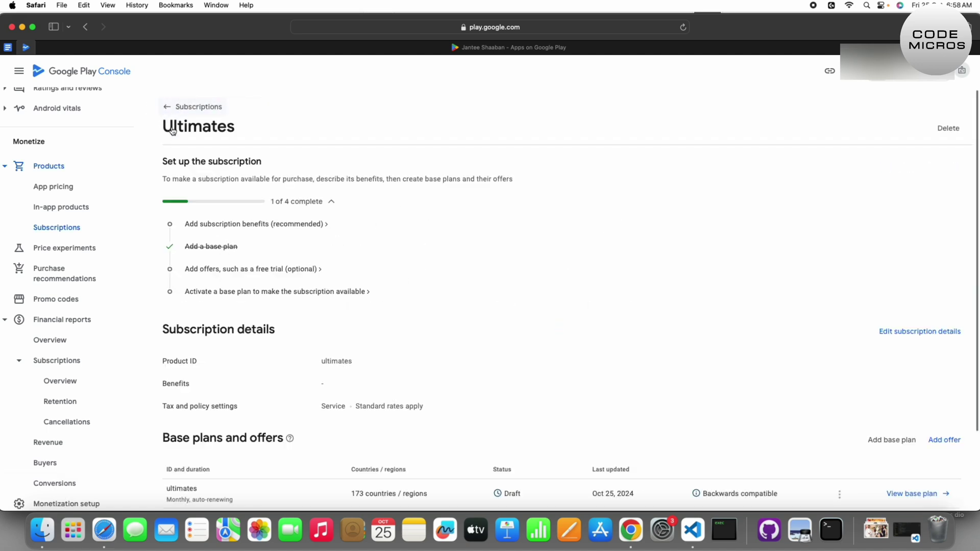
scroll(361, 314, down, 1)
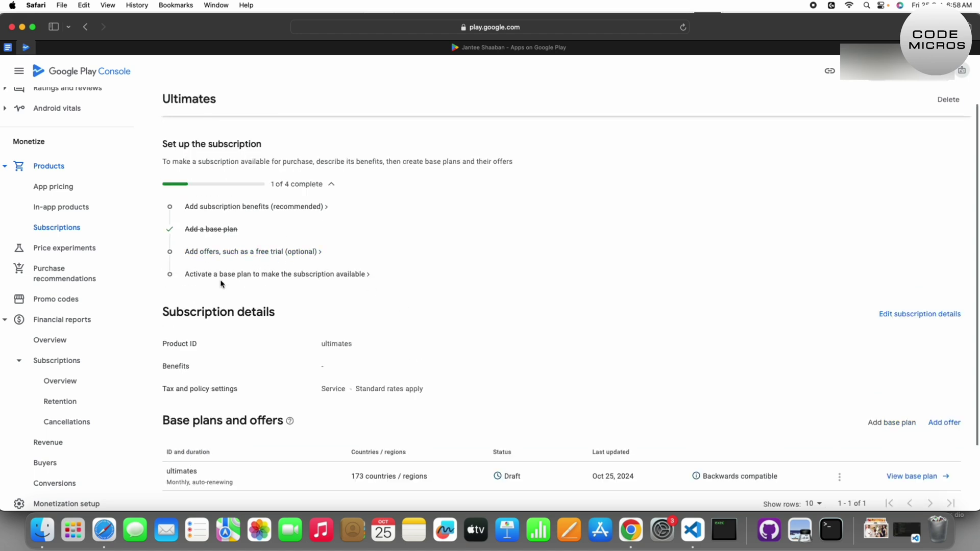
click(282, 254)
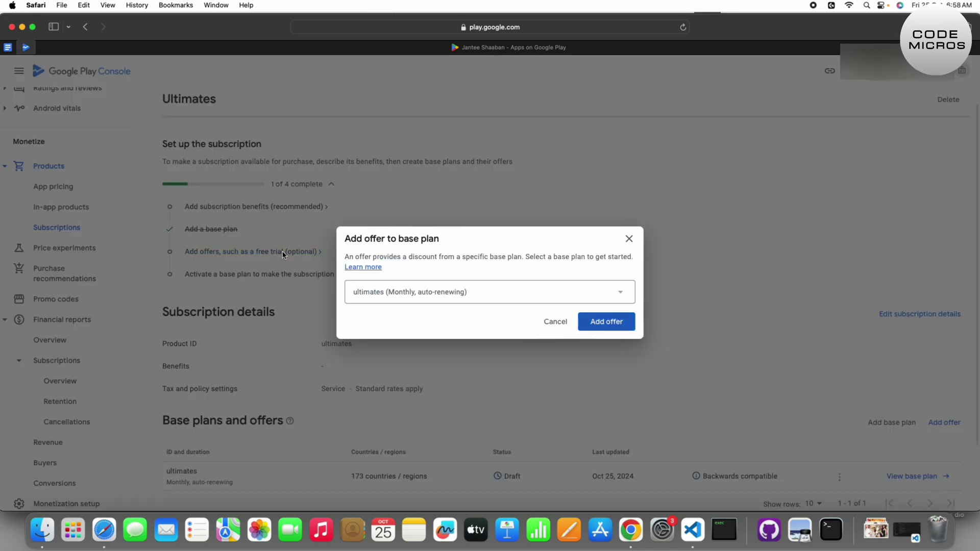
click(485, 291)
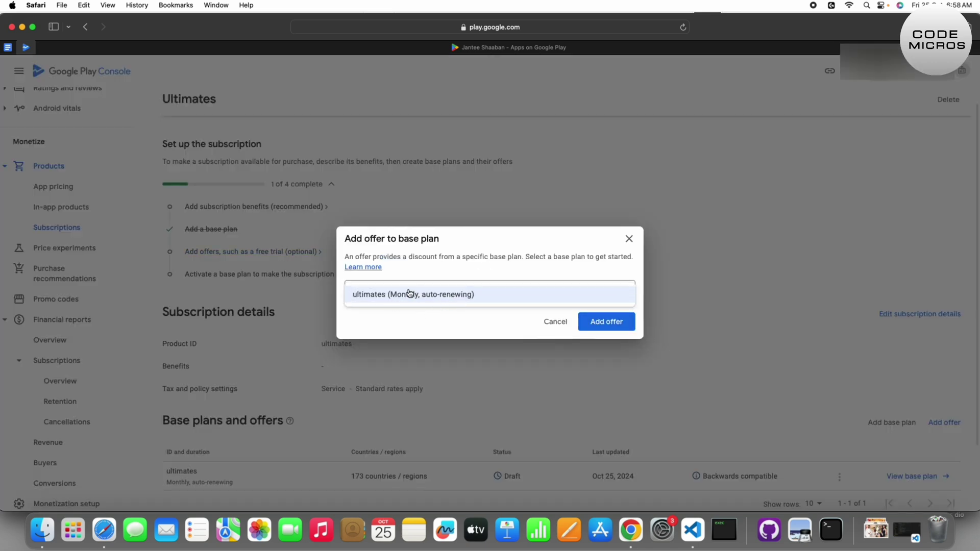
Dismiss the Add offer and Activate base plan dialogs, leaving the ultimates base plan as a Draft.
click(630, 239)
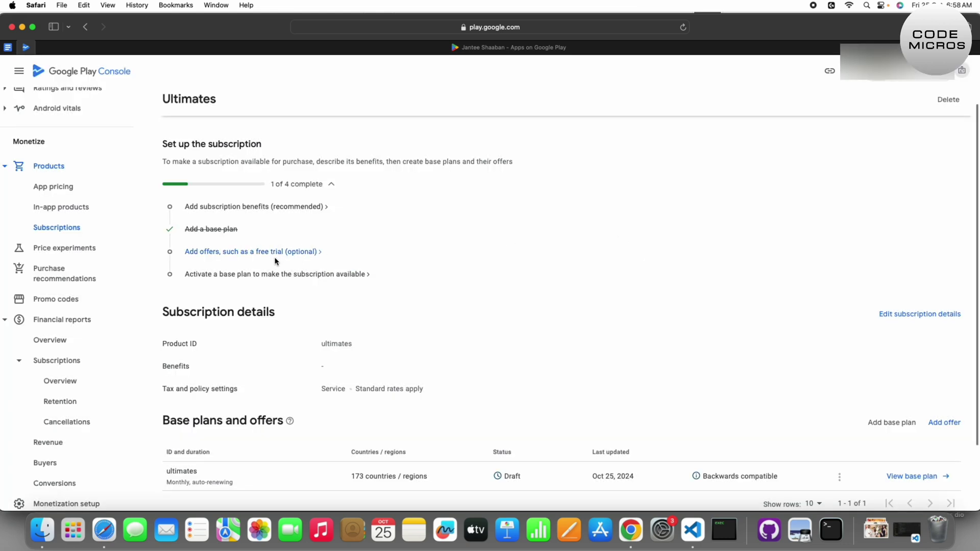
click(246, 276)
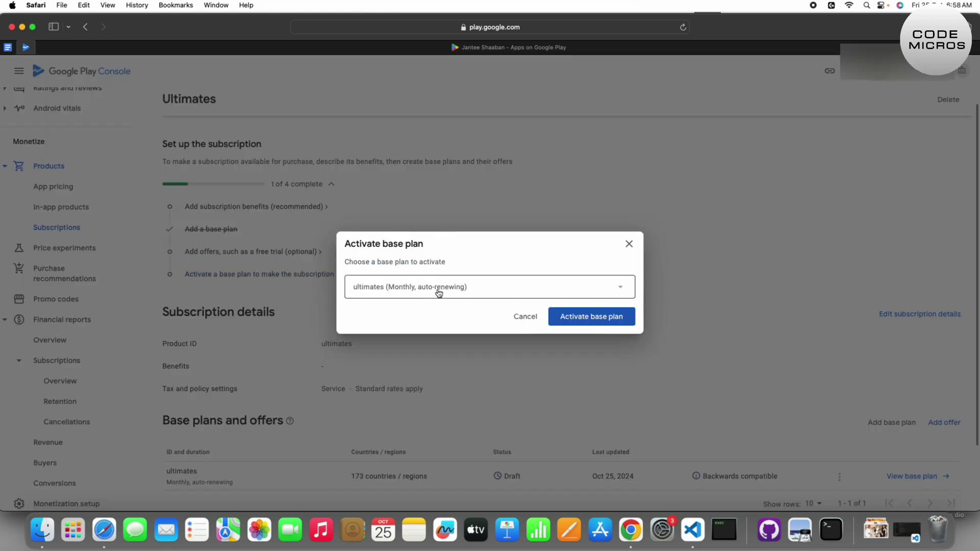
click(437, 288)
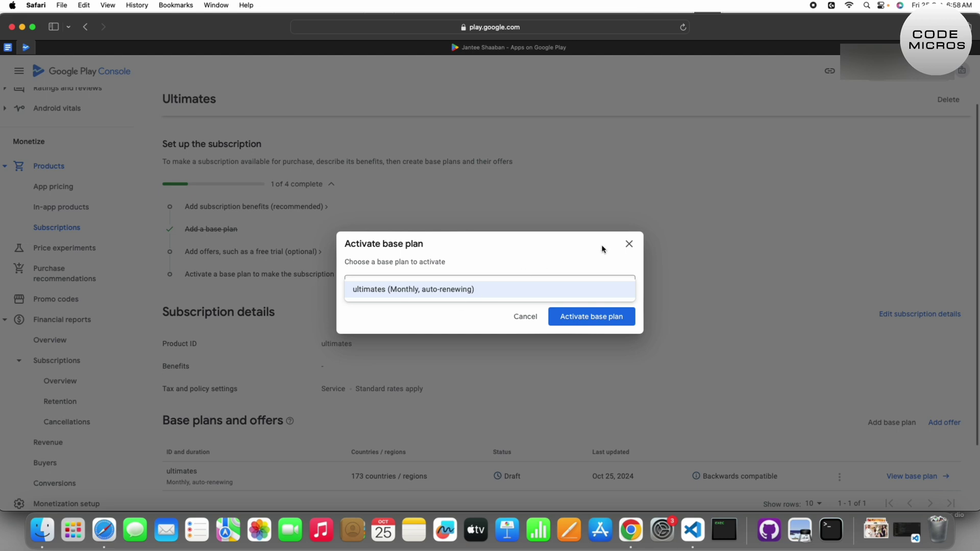
click(631, 244)
scroll(479, 308, up, 1)
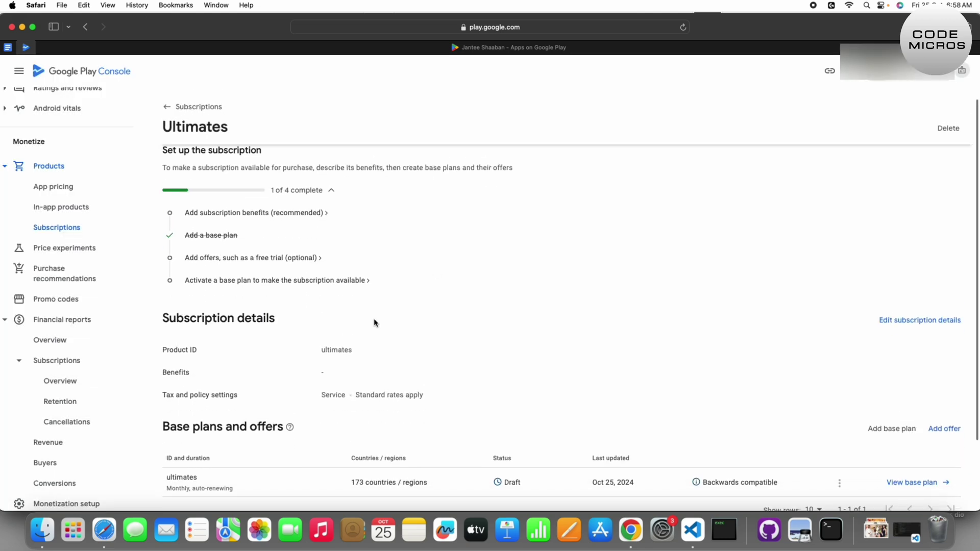
scroll(375, 299, down, 1)
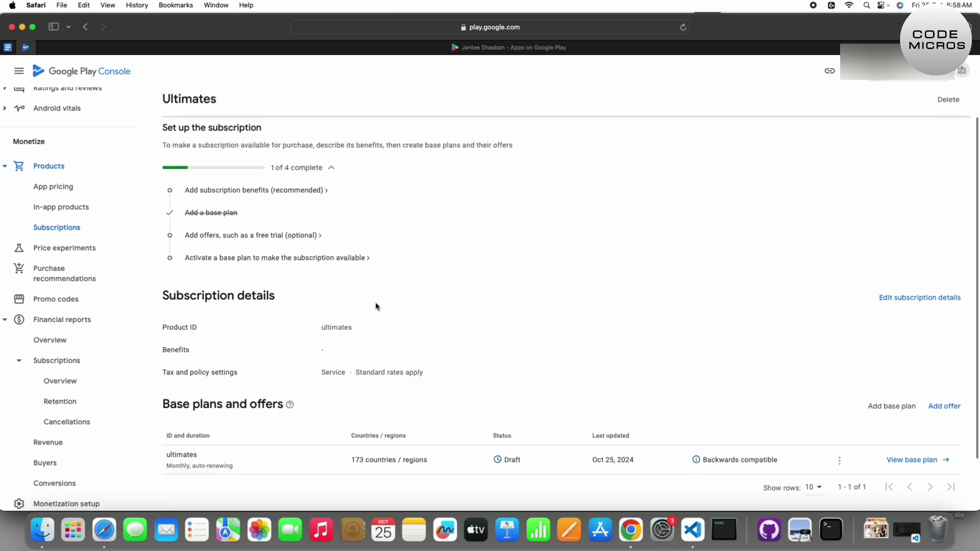
scroll(443, 299, down, 2)
scroll(443, 300, up, 3)
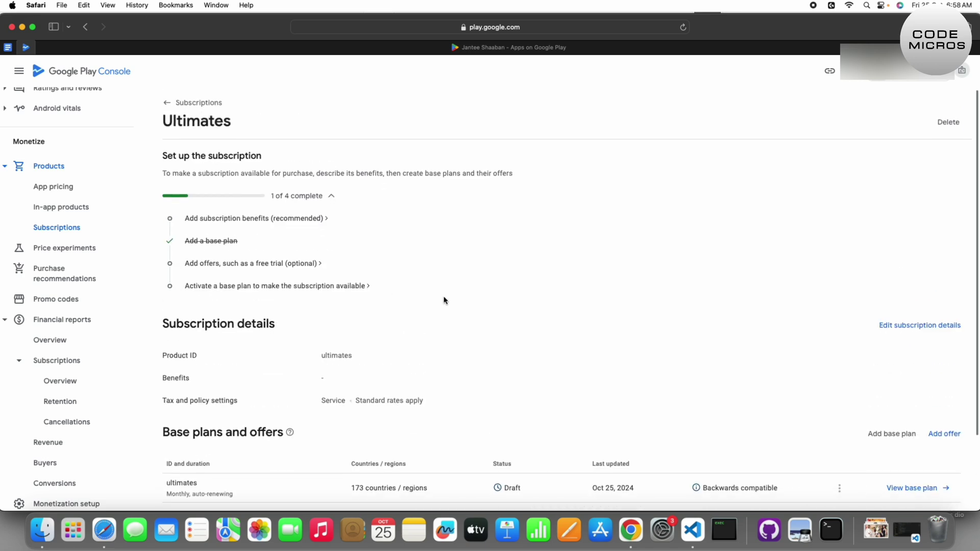